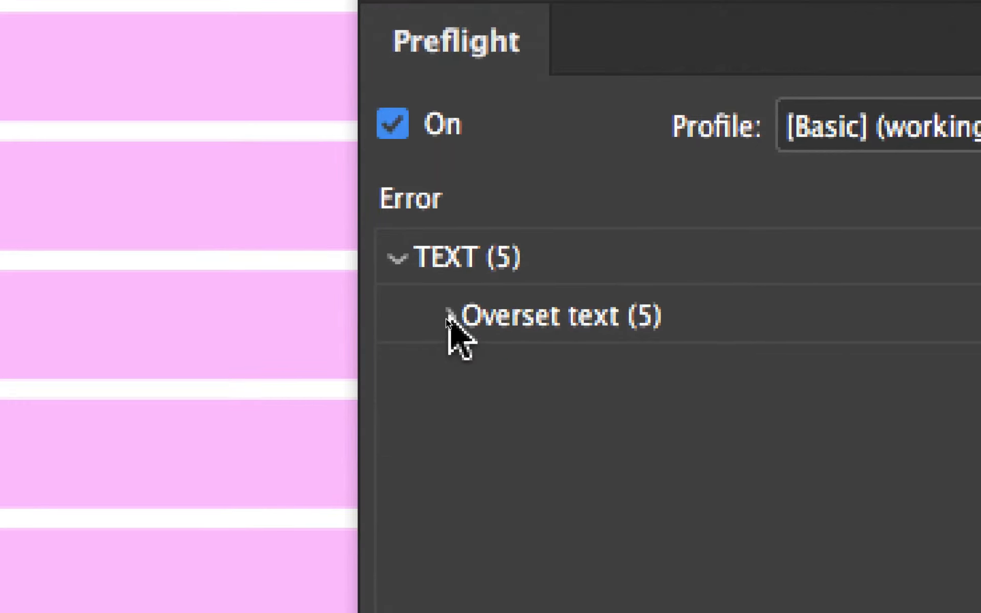
Close the Preflight panel and move the Pages panel aside so the A-Master spread is in view.
left_click(405, 245)
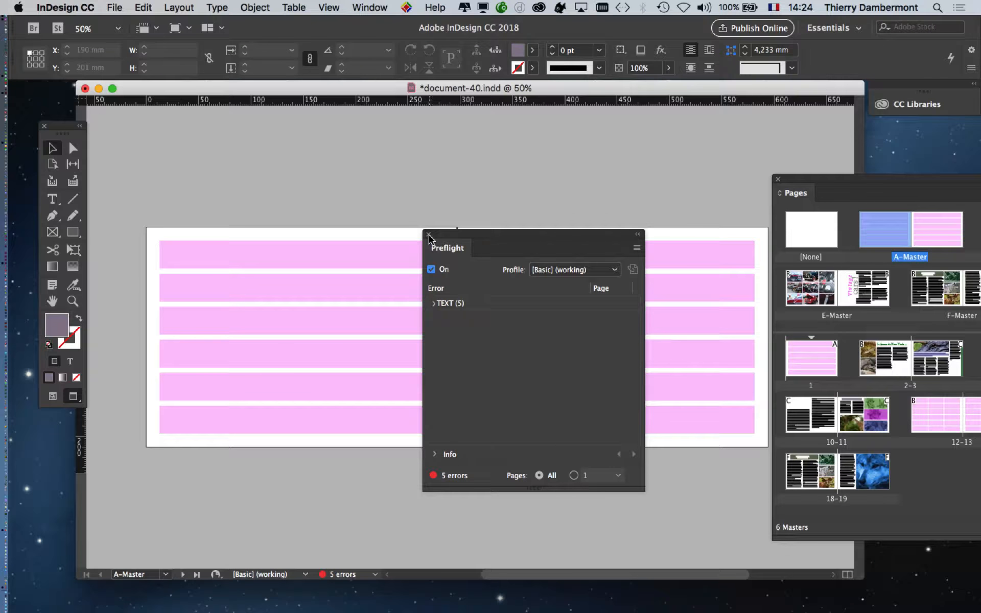
left_click(429, 235)
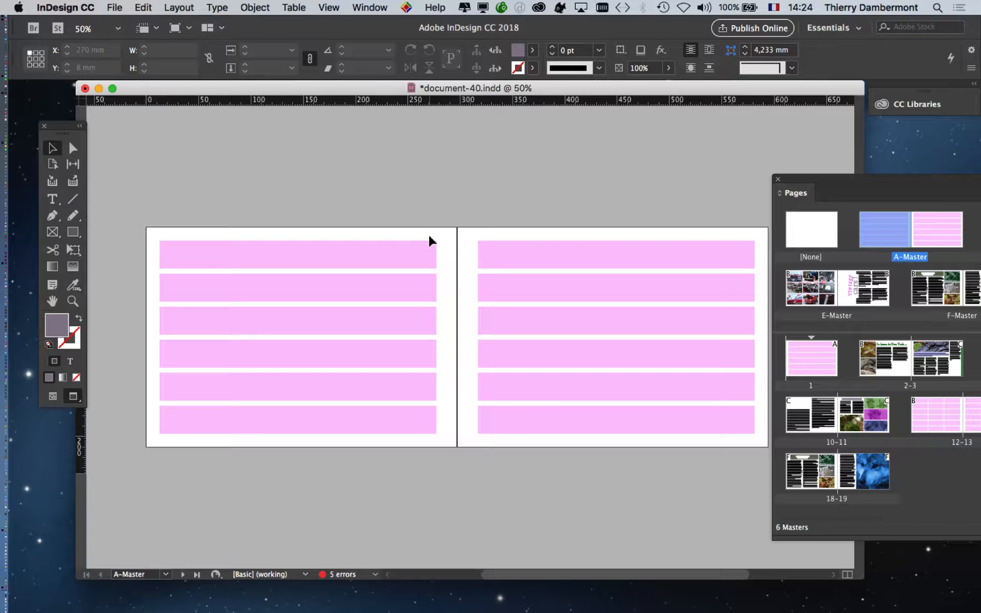
left_click_drag(834, 181, 635, 136)
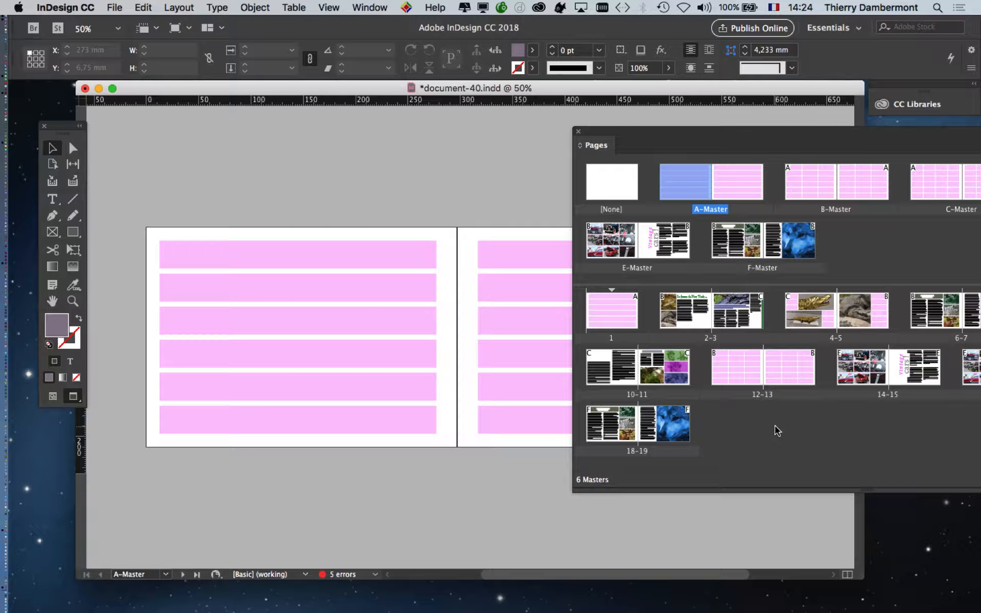
left_click_drag(760, 132, 429, 141)
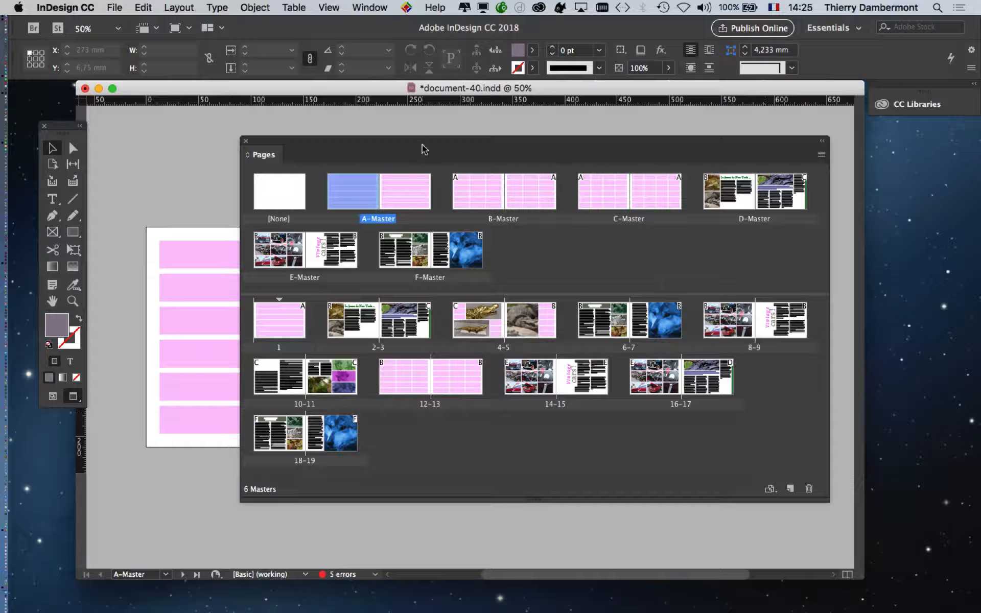
left_click_drag(582, 144, 801, 185)
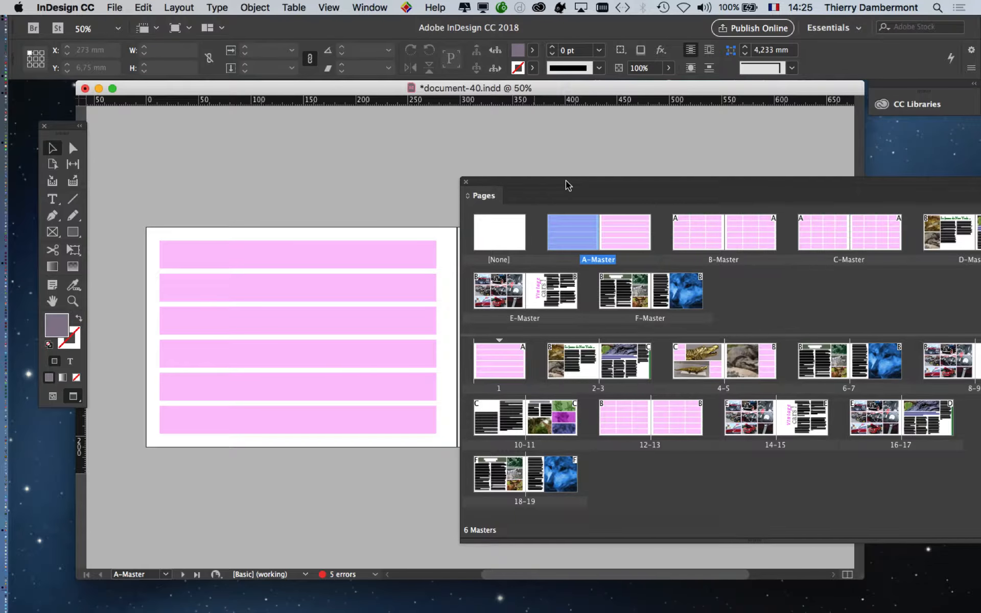
left_click_drag(566, 185, 770, 245)
left_click(523, 331)
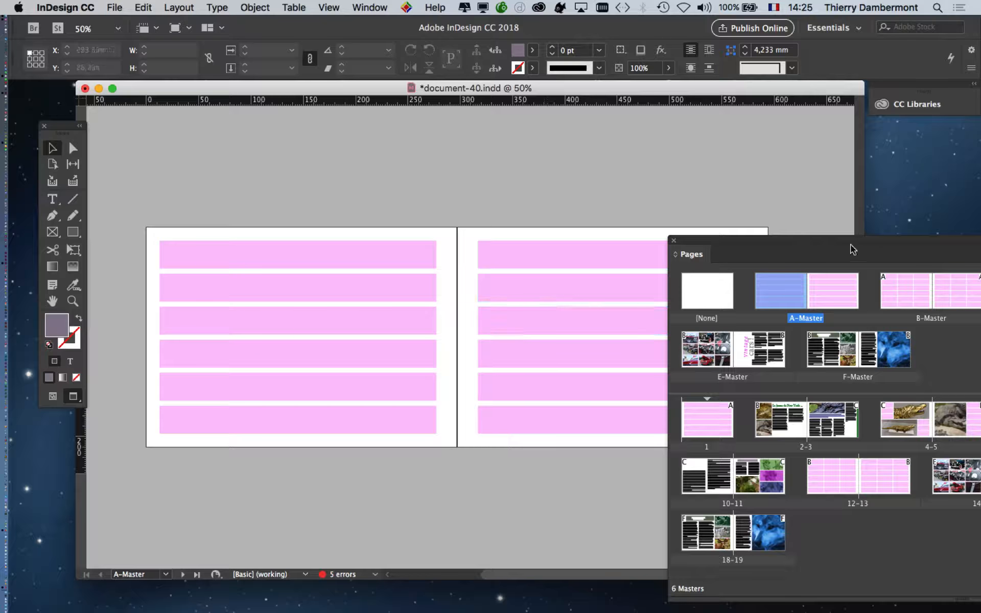
left_click_drag(801, 245, 951, 271)
Show the Layers panel and place it over the upper part of the A-Master spread's second page.
left_click(382, 6)
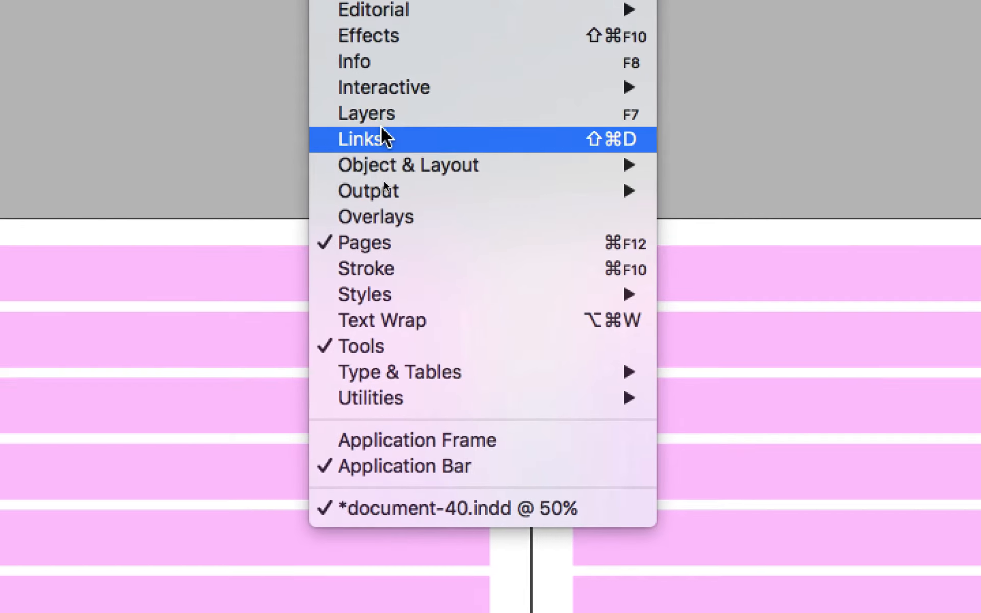
left_click(430, 117)
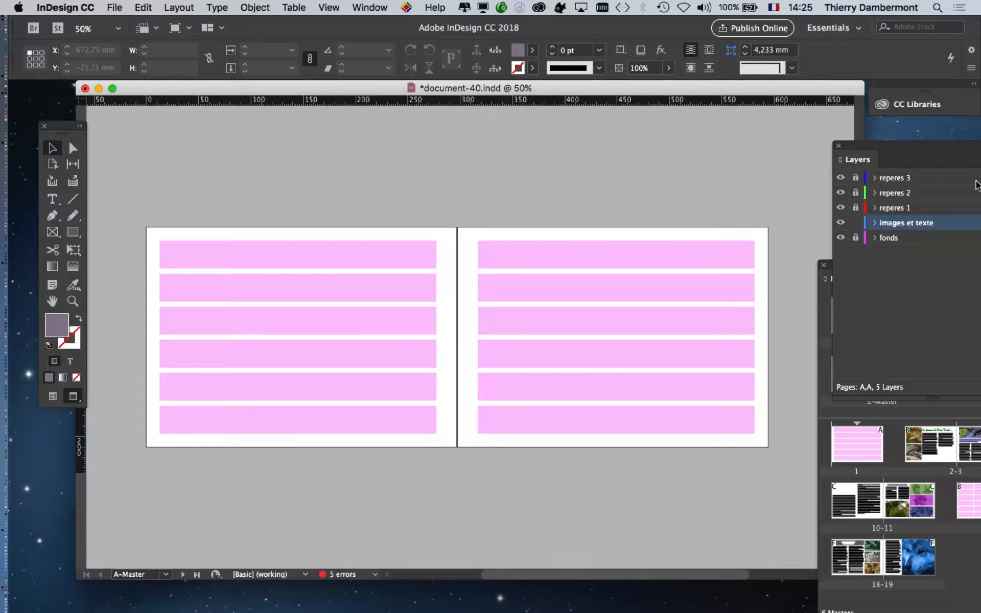
left_click_drag(871, 145, 515, 132)
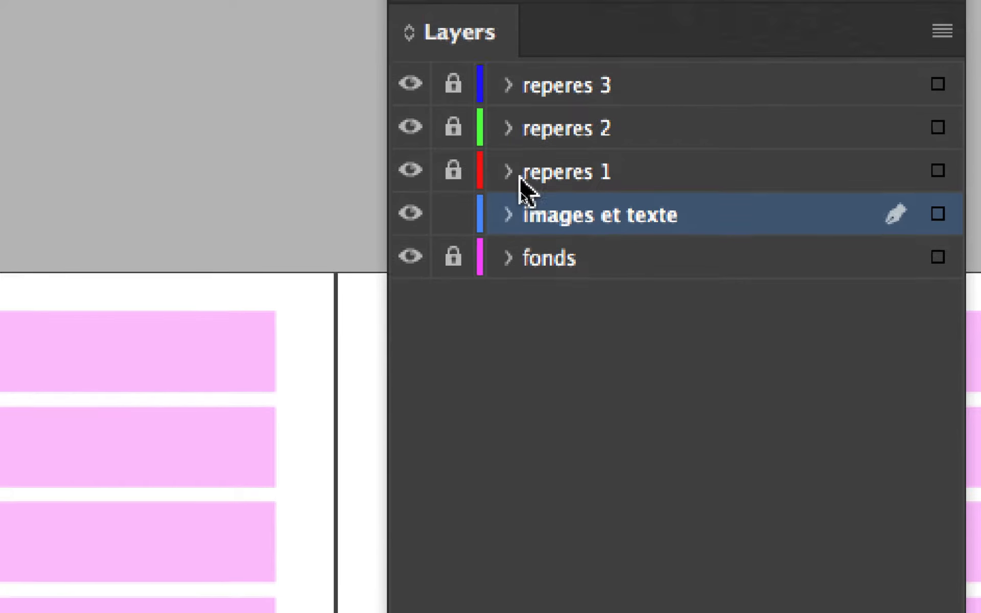
Examine the objects inside the "images et texte" layer, collapse it again and select the "reperes 3" layer.
left_click(507, 215)
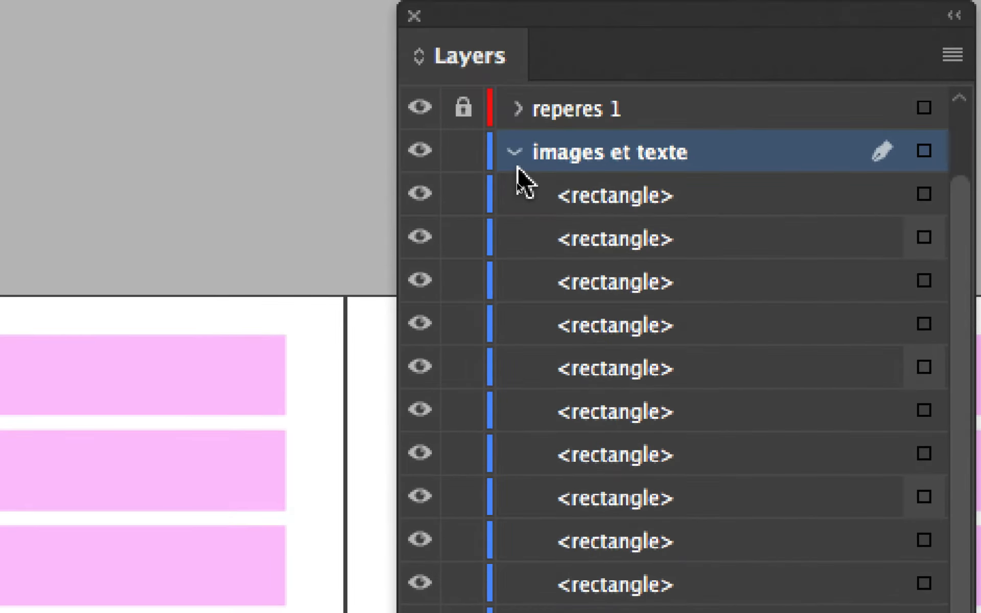
left_click(516, 162)
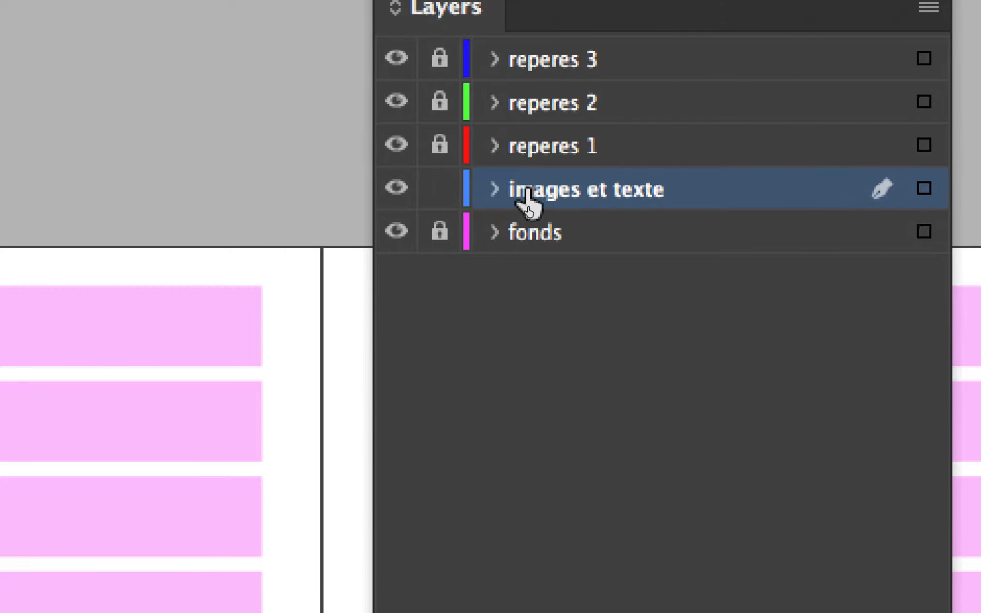
left_click(494, 189)
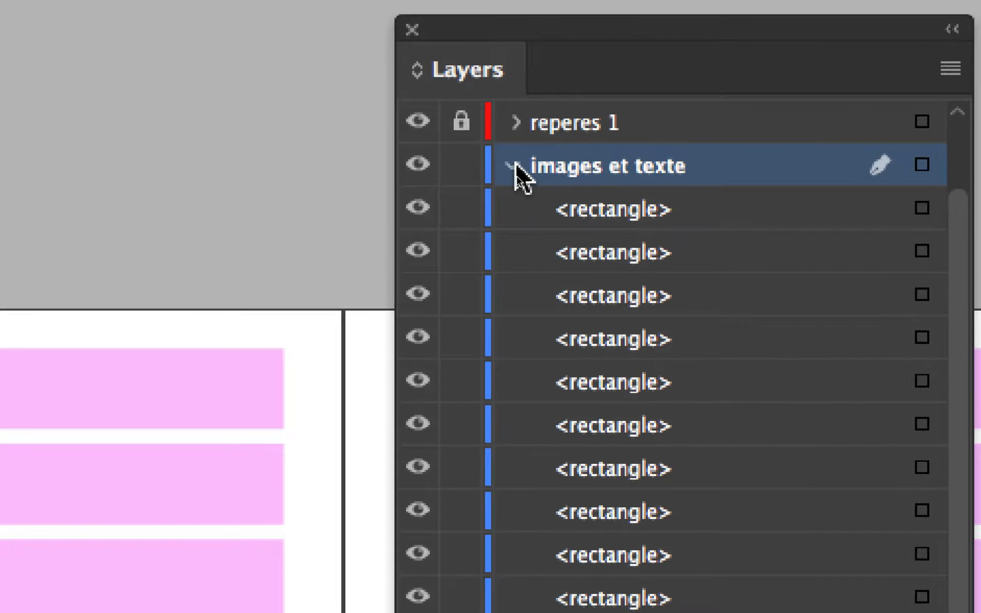
left_click(516, 162)
left_click(521, 252)
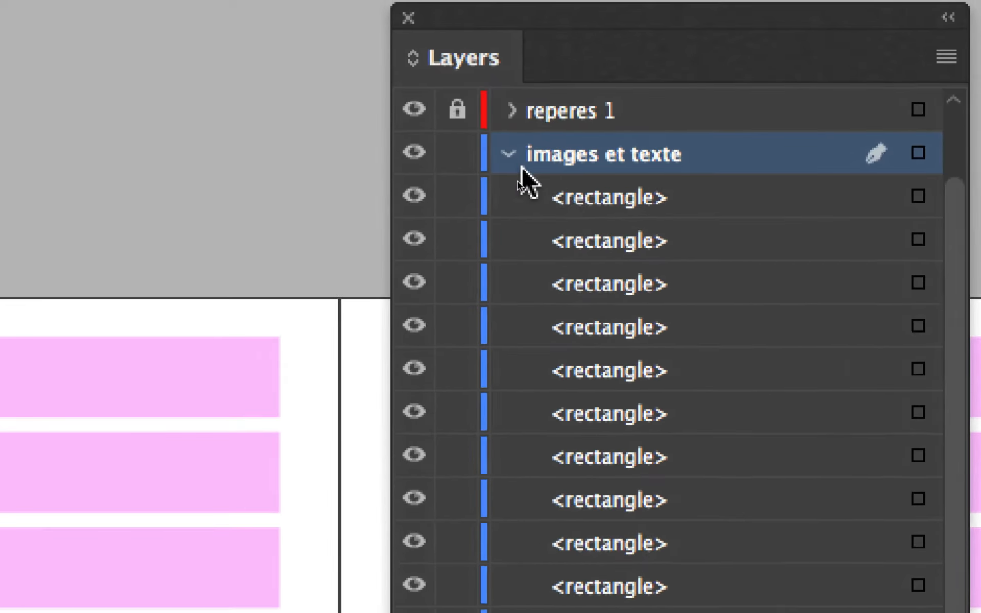
left_click(518, 165)
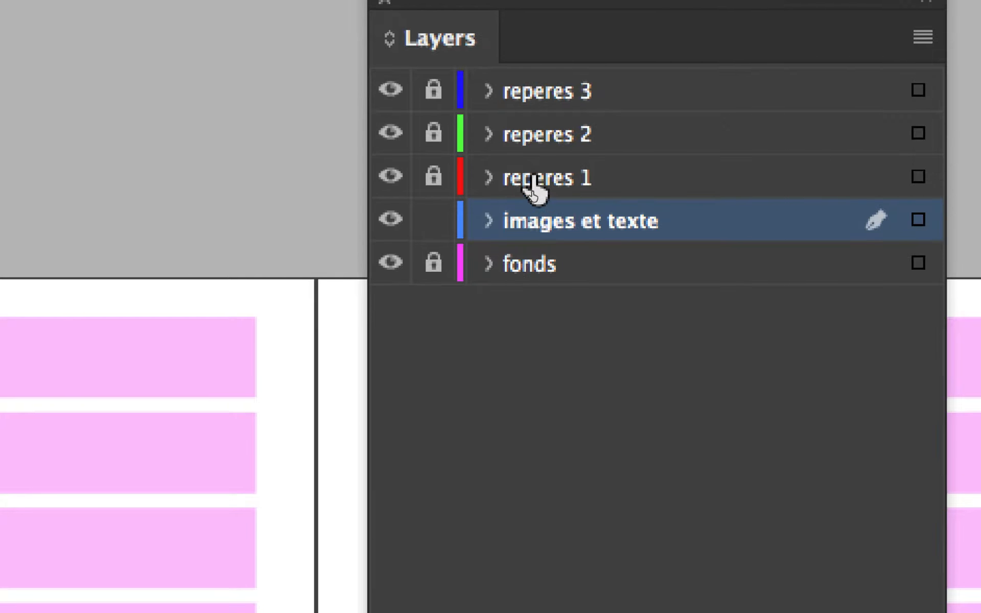
left_click(518, 136)
left_click(525, 81)
left_click(535, 134)
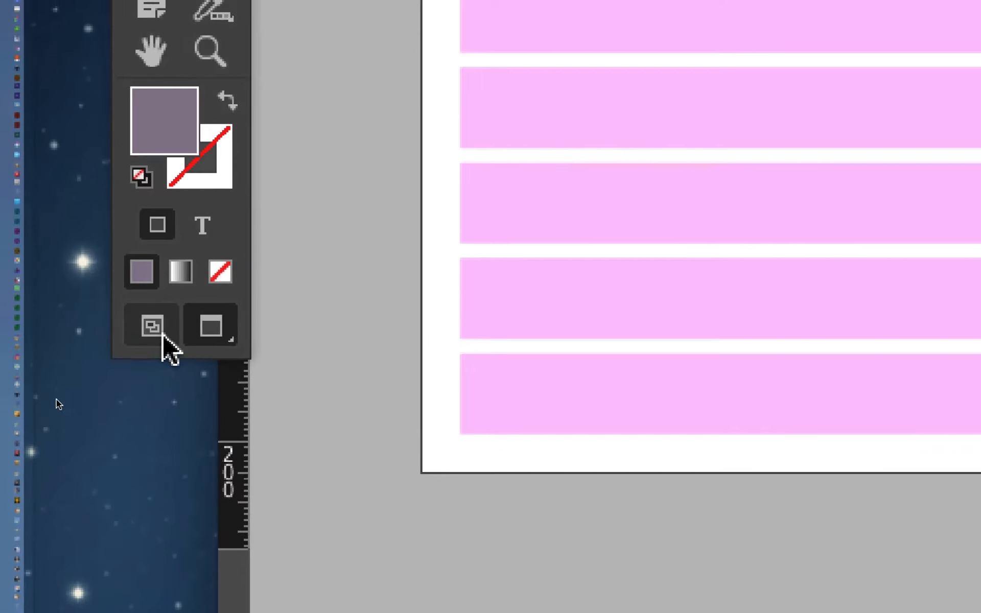
Check the A-Master spread's guides and frames in Normal view, return to Preview and review the master and page thumbnails.
left_click(154, 330)
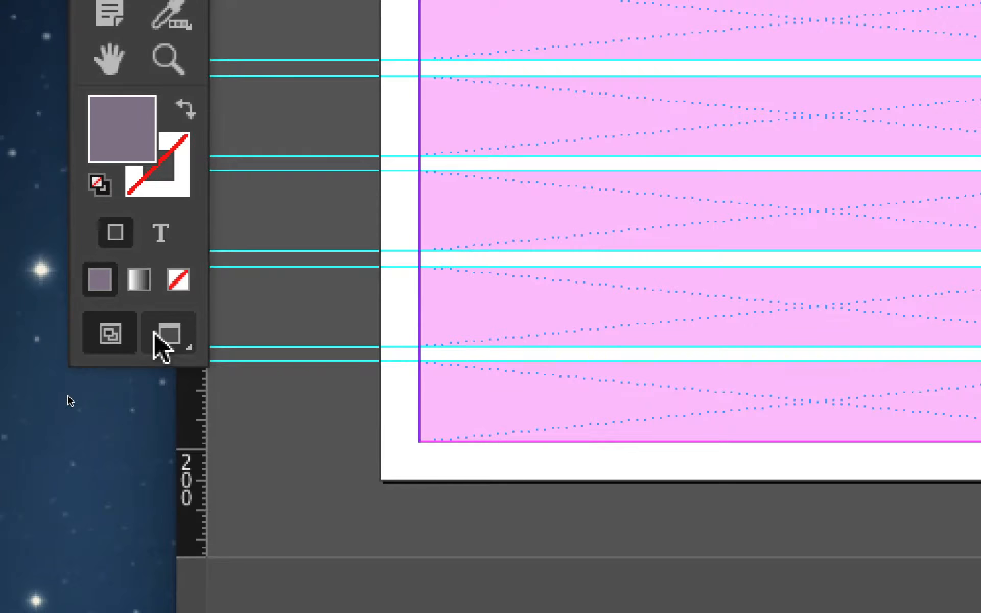
left_click(154, 333)
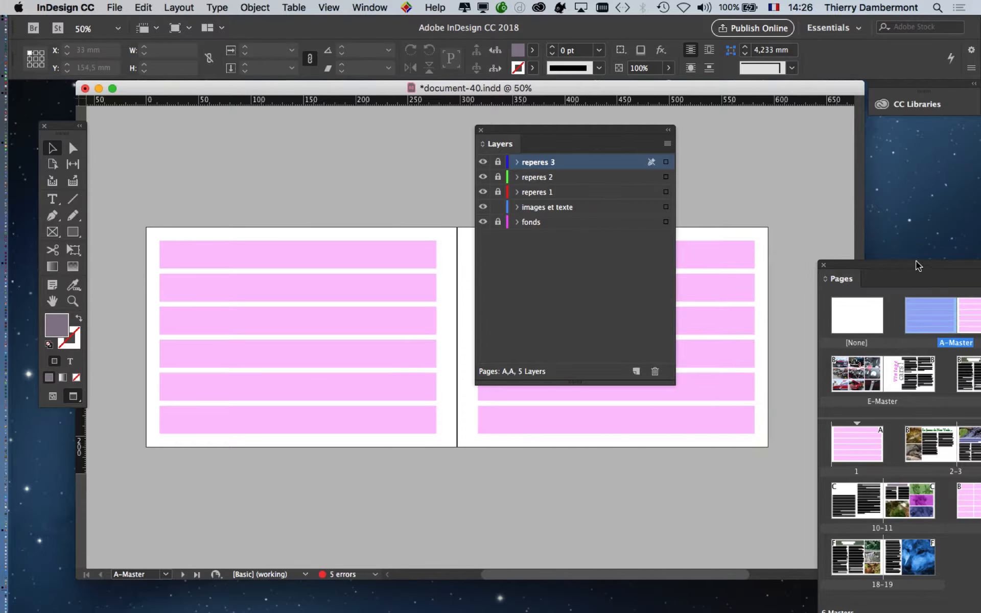
left_click_drag(917, 265, 266, 146)
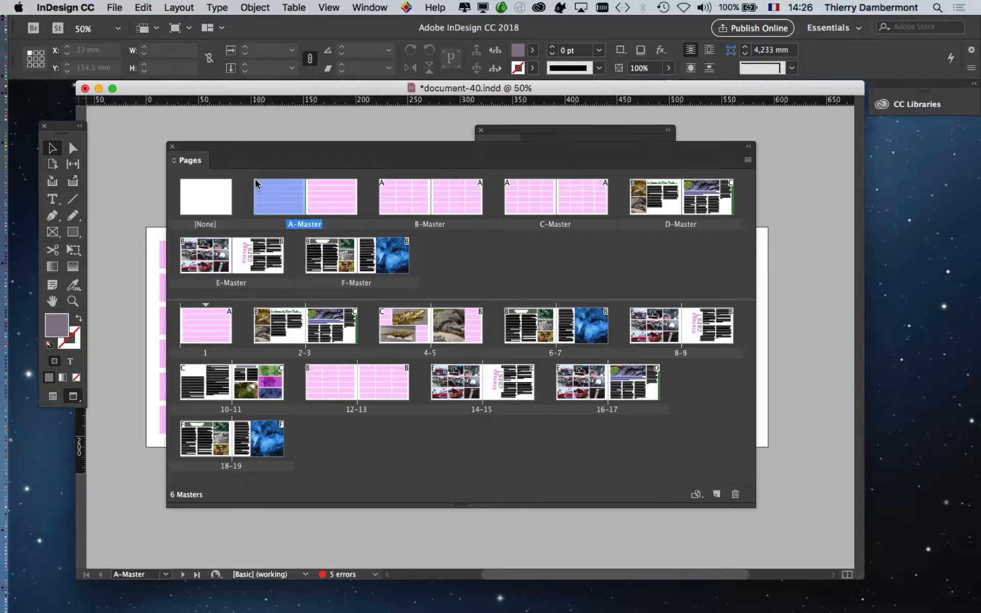
left_click_drag(240, 148, 784, 222)
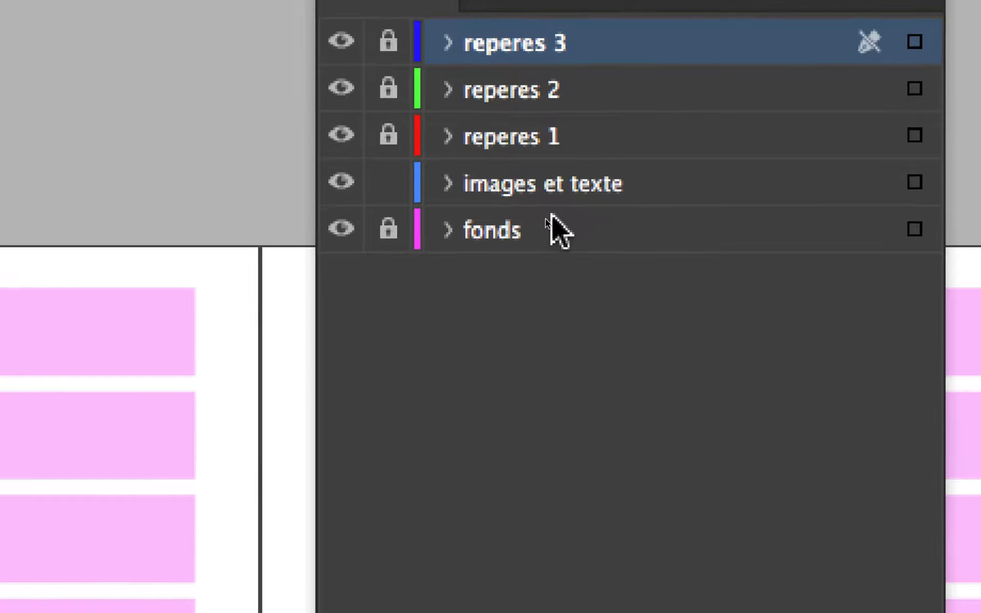
Rename the "fonds" layer as "bandeaux de navigation".
double_click(539, 225)
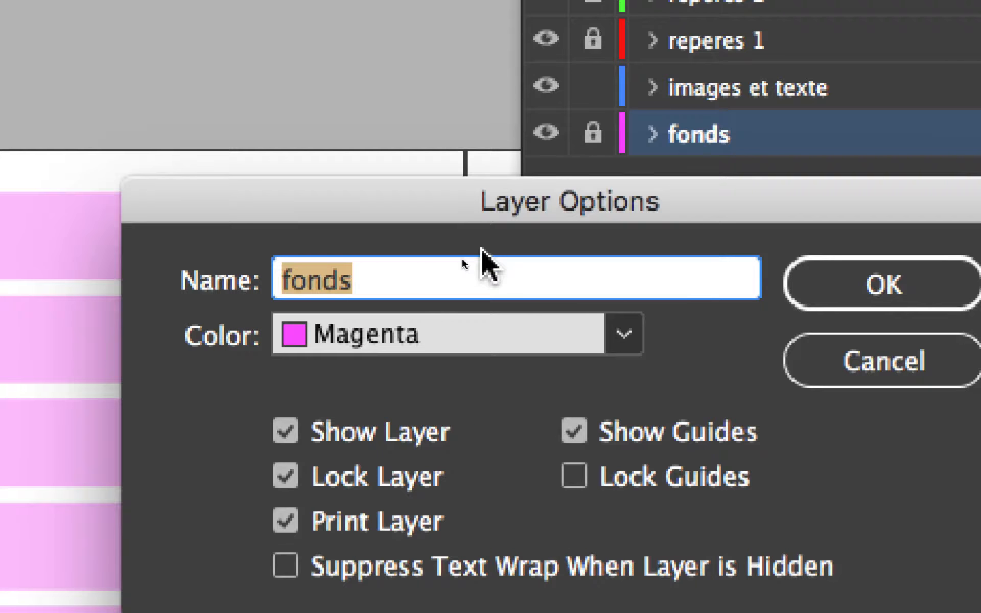
type("bande")
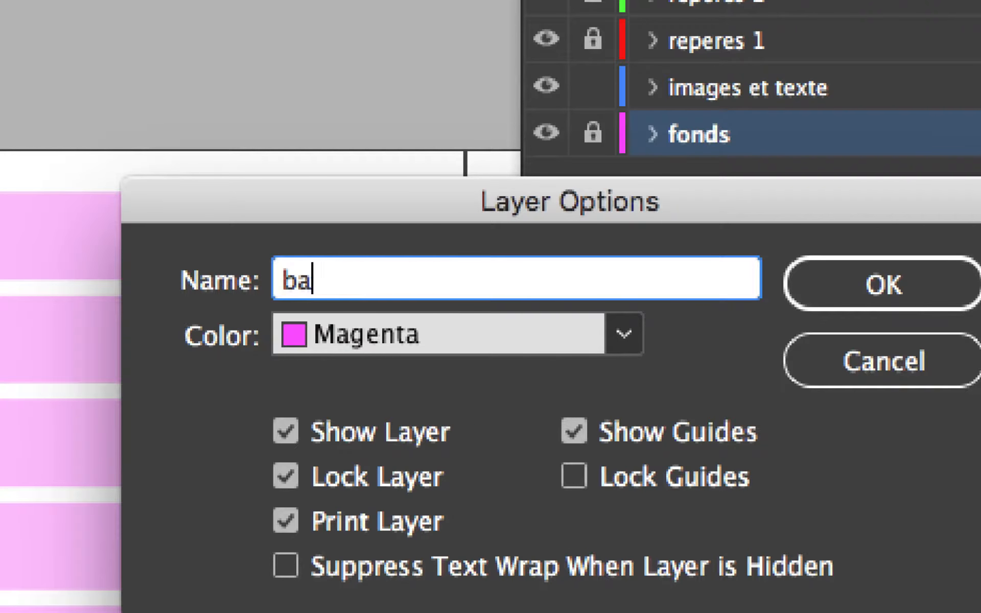
type("aux")
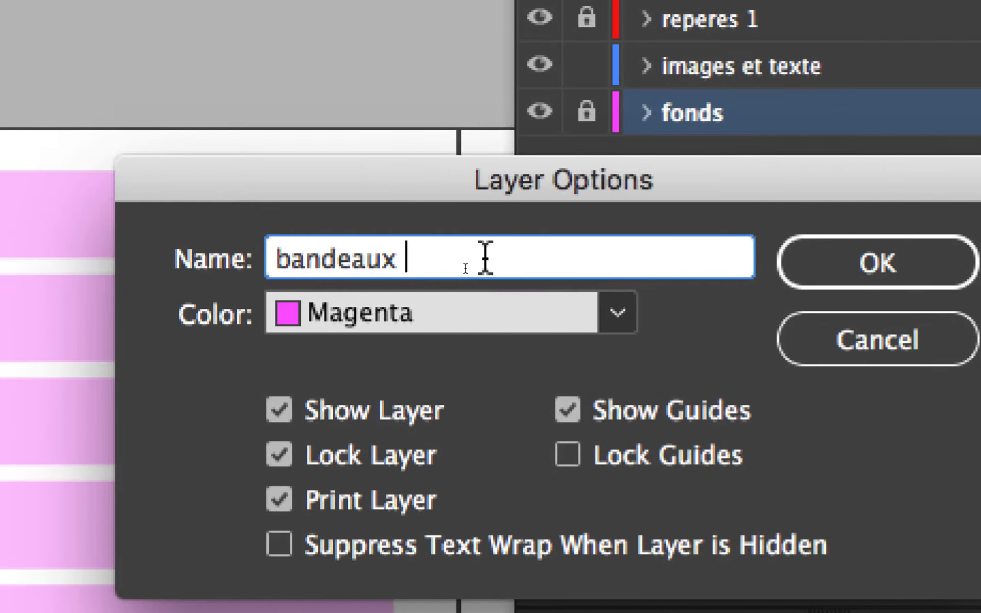
type(" de naviga")
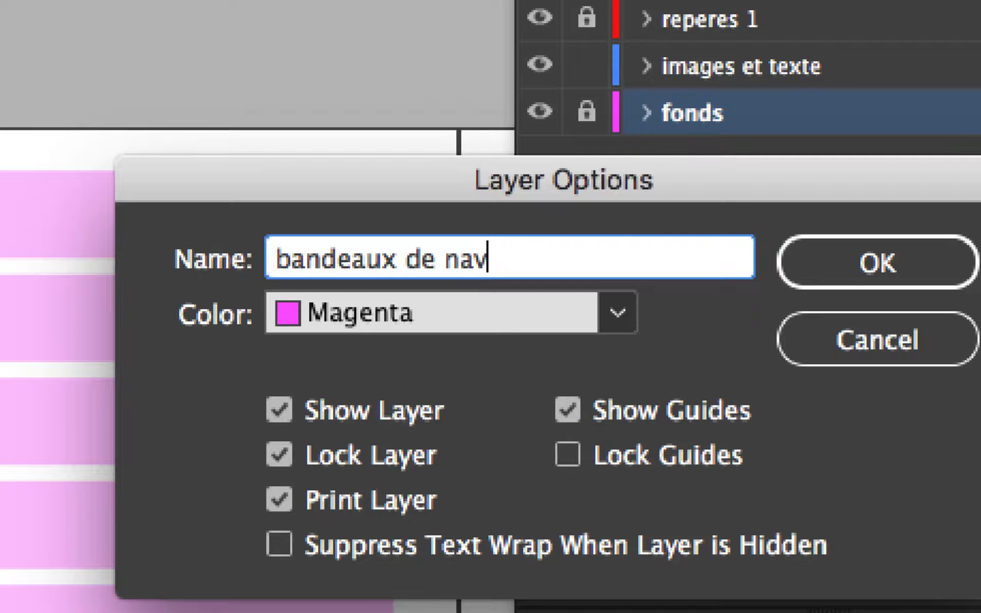
type("tion")
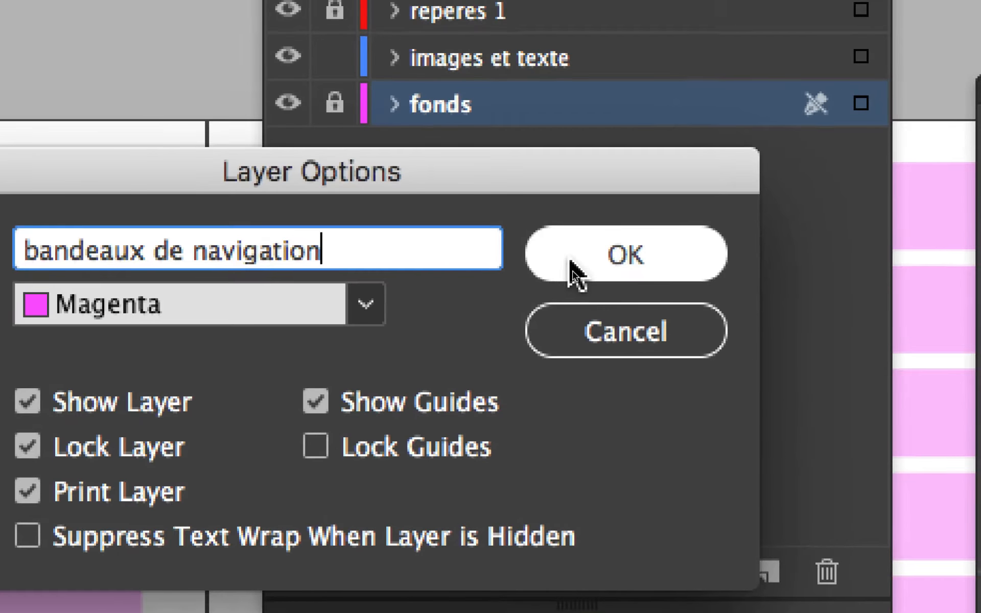
left_click(828, 278)
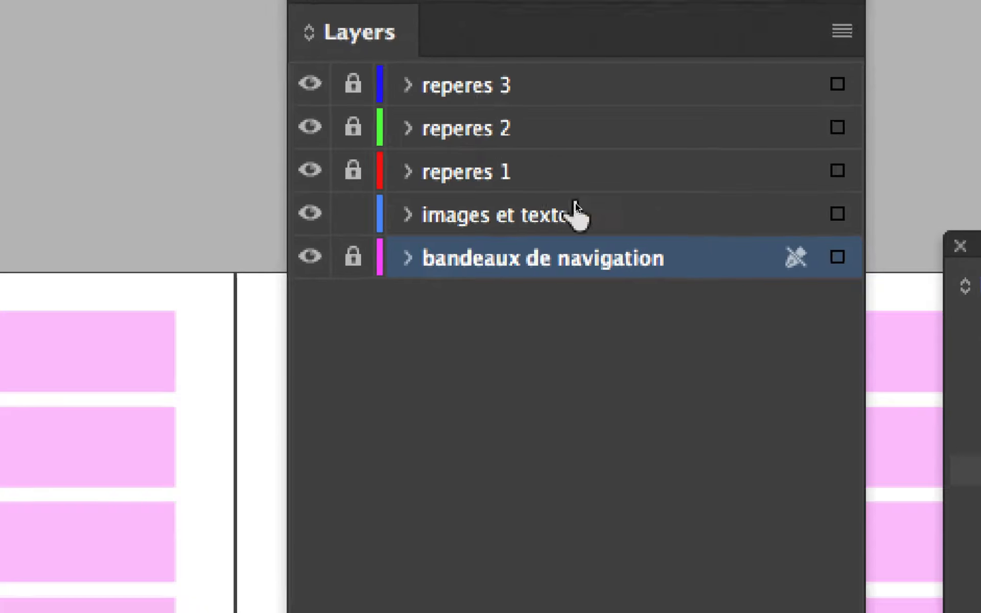
Create a new layer directly above "images et texte" and enlarge the Layers panel to show the whole layer list.
left_click(577, 206)
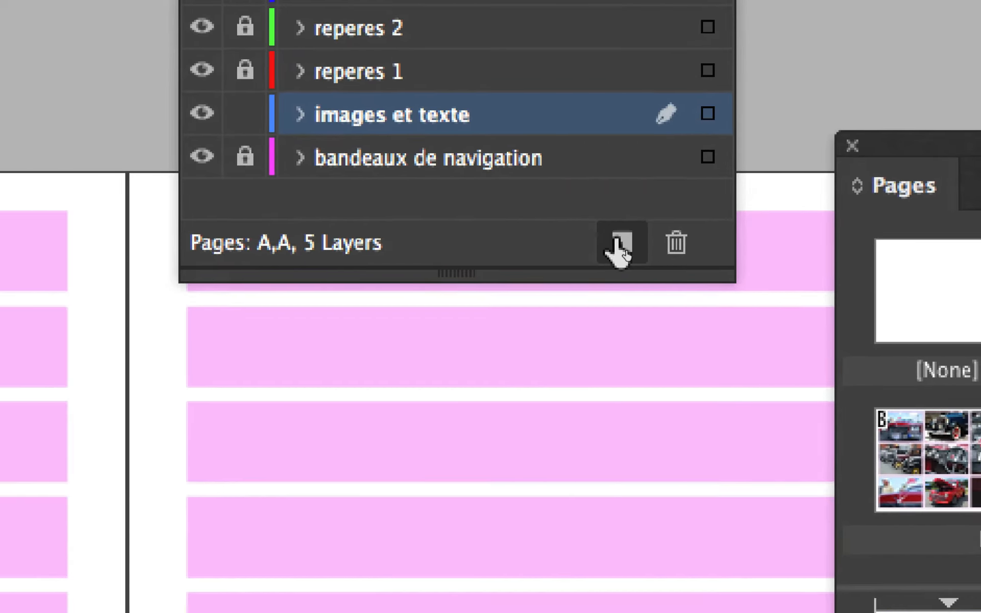
left_click(619, 249)
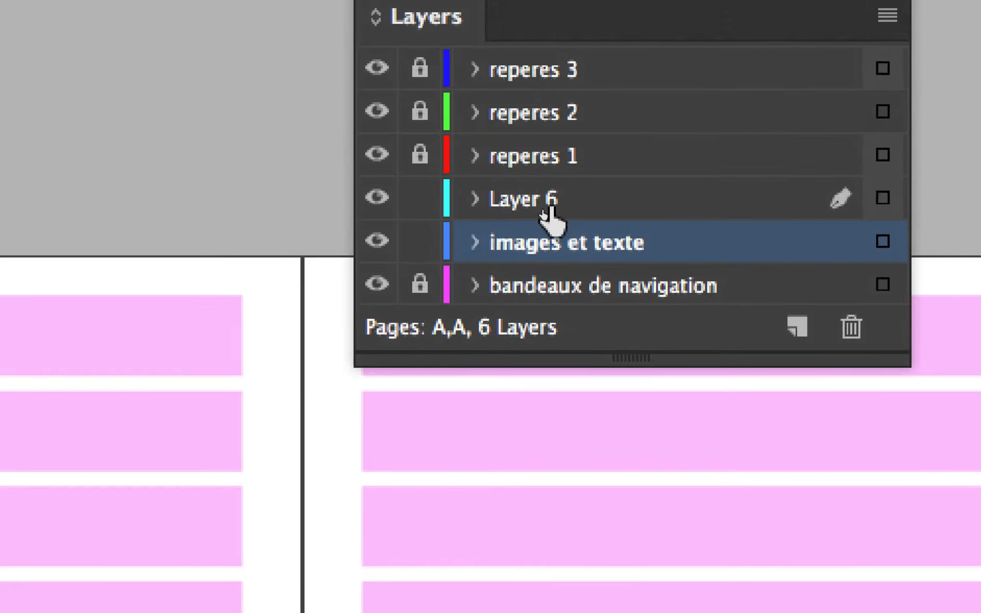
left_click(394, 114)
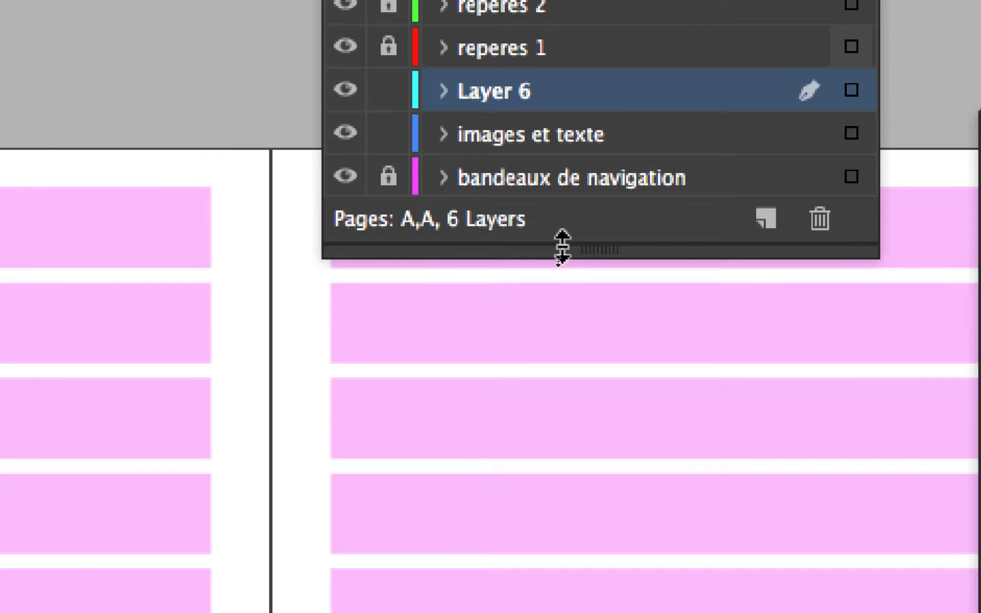
left_click_drag(561, 356, 560, 452)
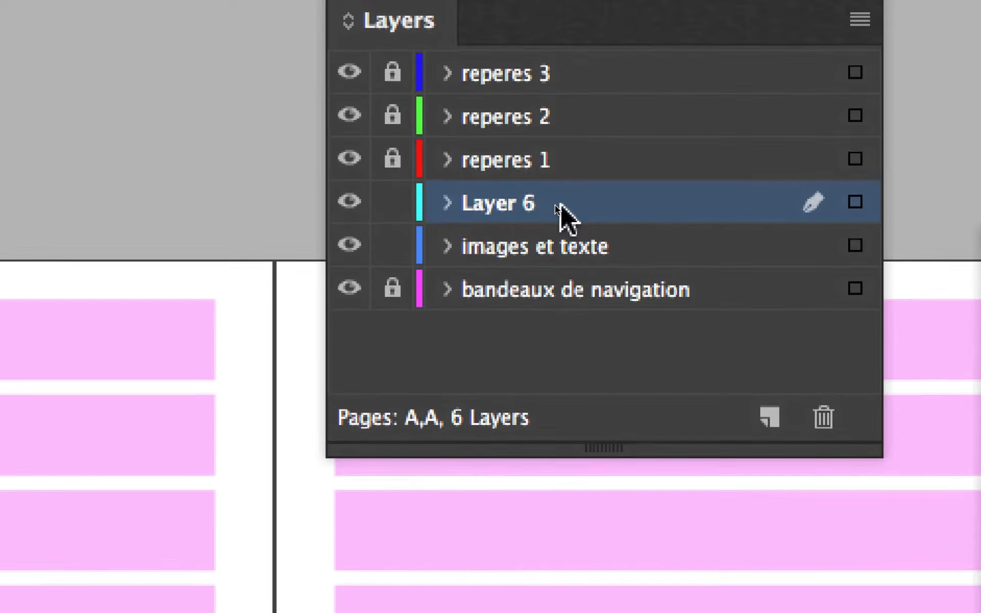
Name the new cyan layer "numérotation" and lock the "images et texte" layer.
double_click(501, 207)
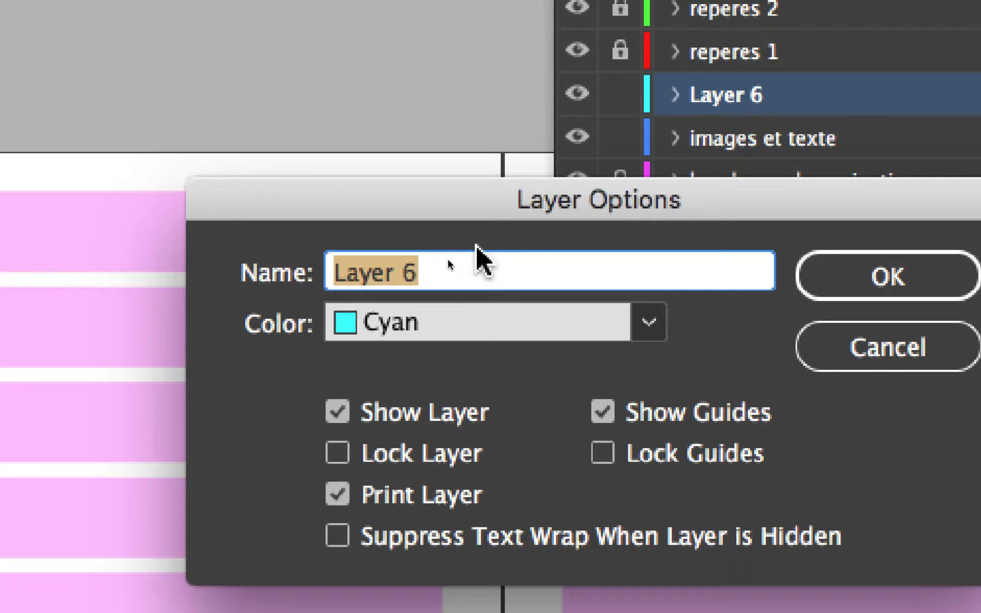
type("numéro")
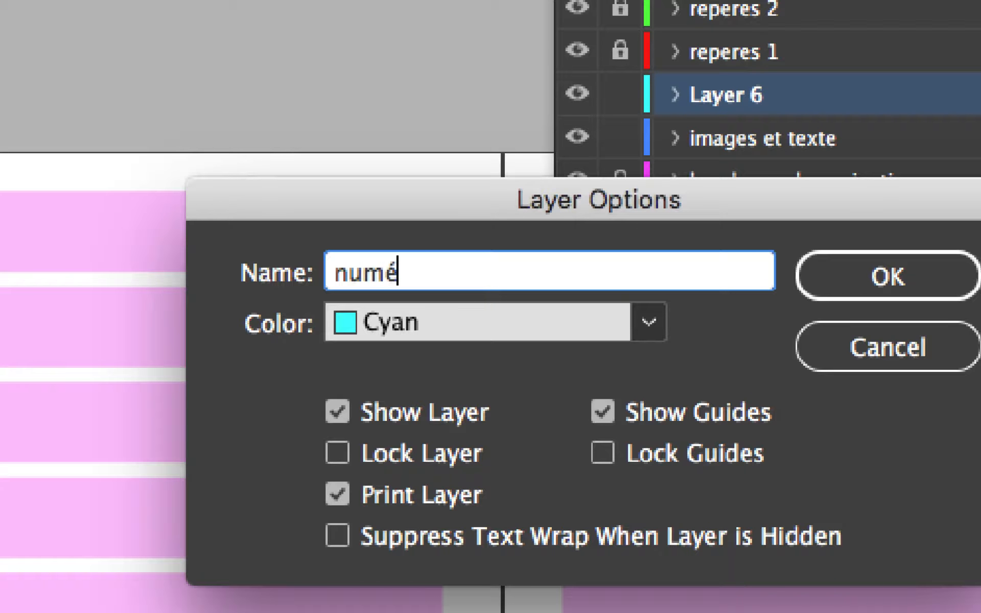
type("tation")
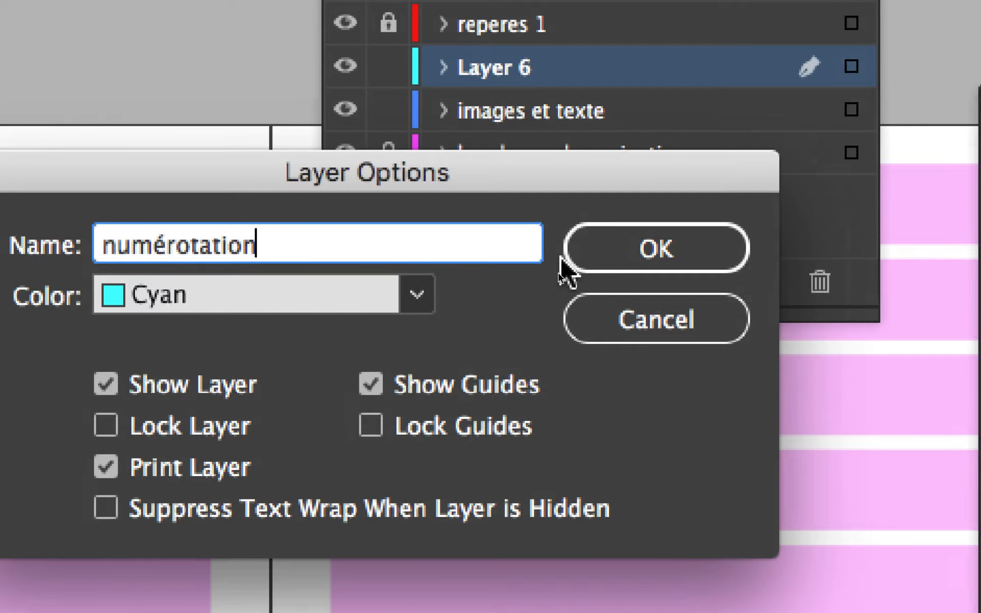
left_click(584, 252)
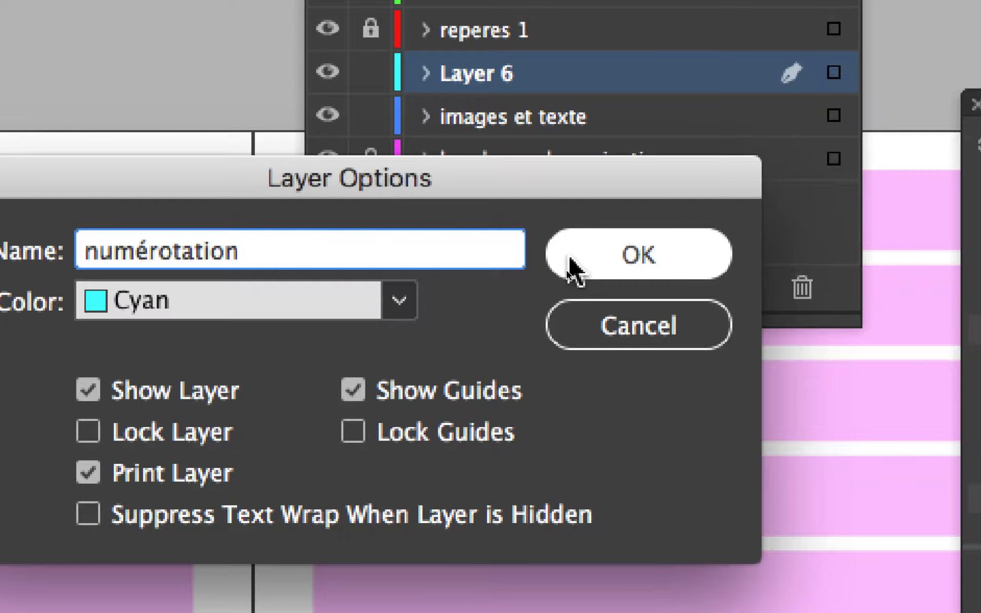
left_click(570, 255)
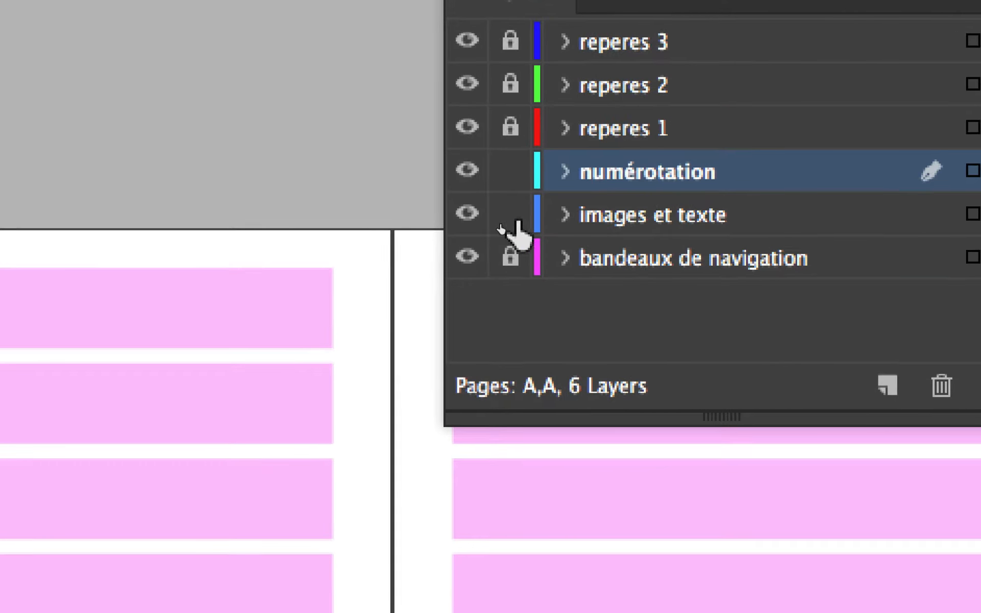
left_click(406, 250)
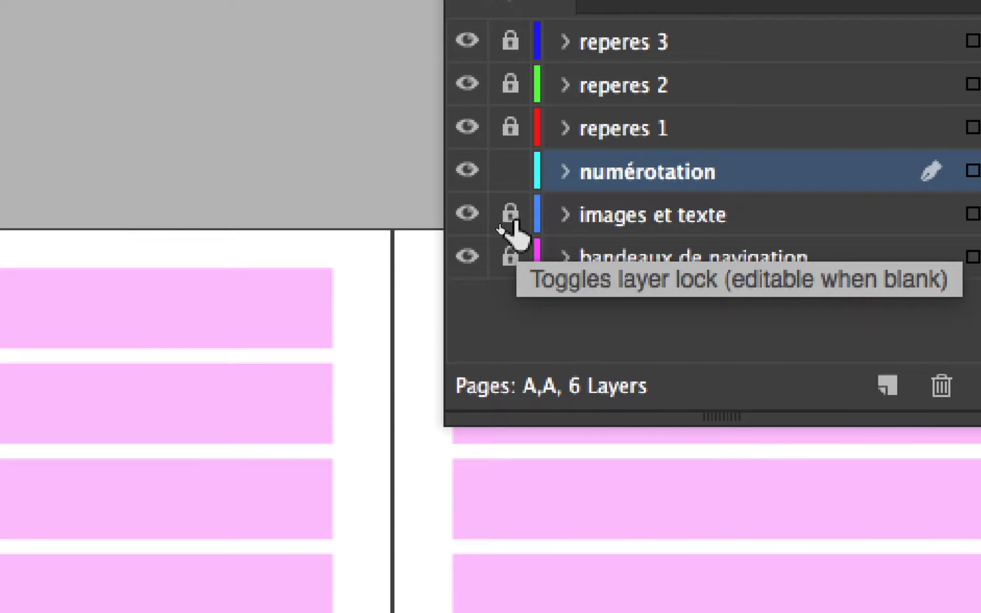
left_click(516, 223)
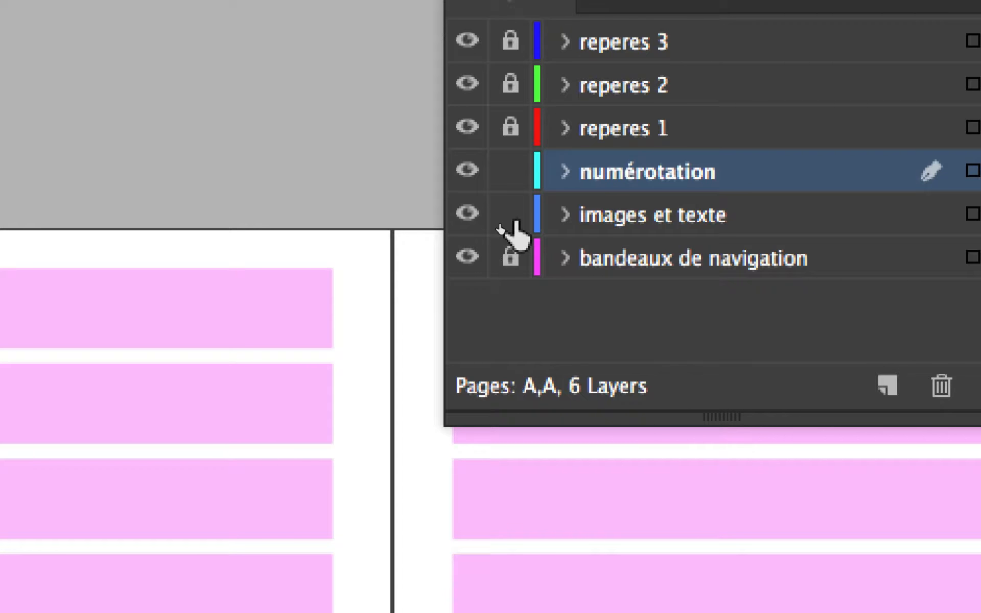
left_click(516, 223)
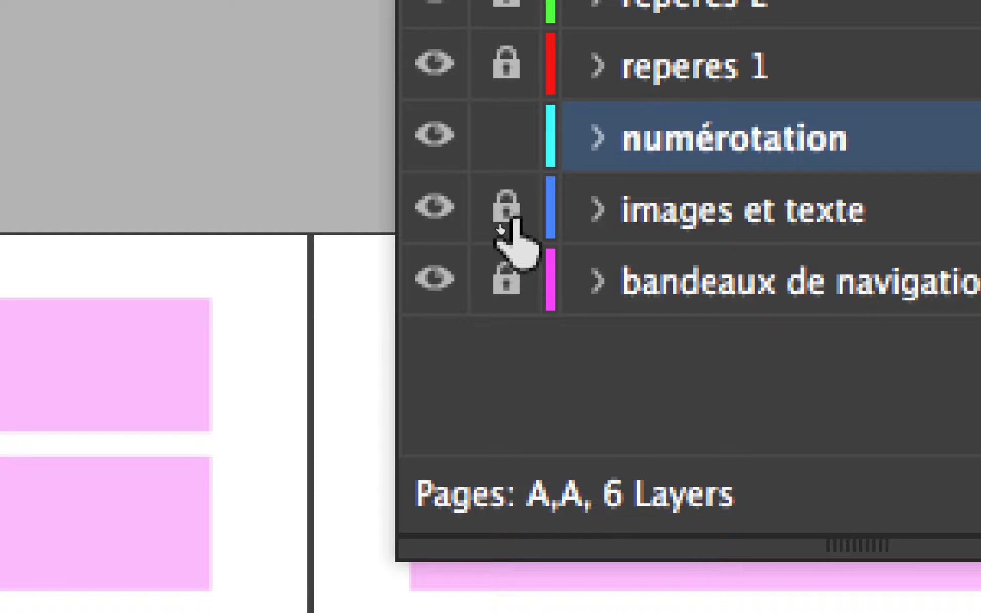
left_click(515, 221)
left_click(515, 220)
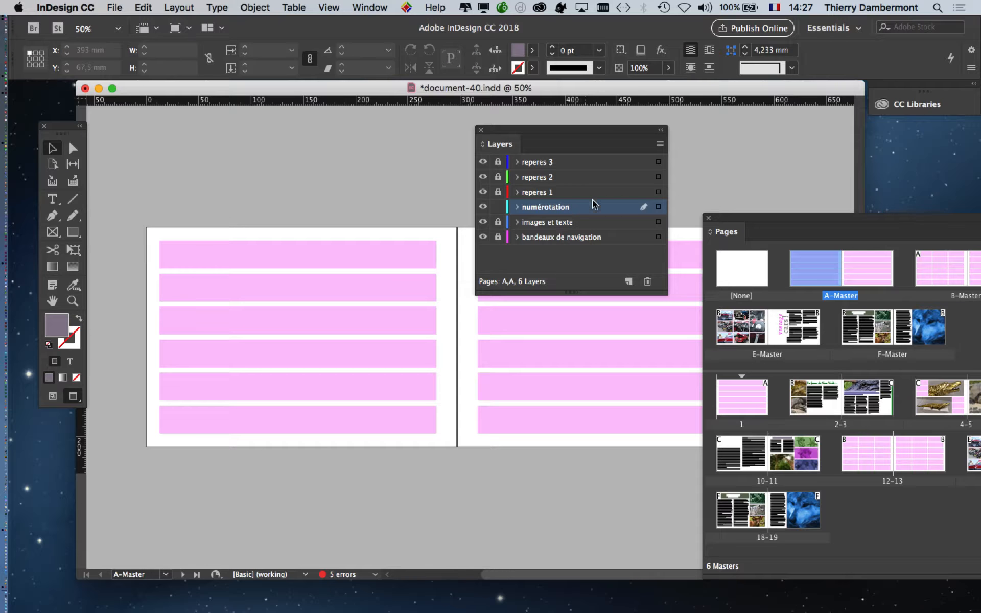
Draw a text frame of about 45 × 25 mm on the left A-Master page and switch the display to Normal view.
left_click_drag(562, 128, 619, 128)
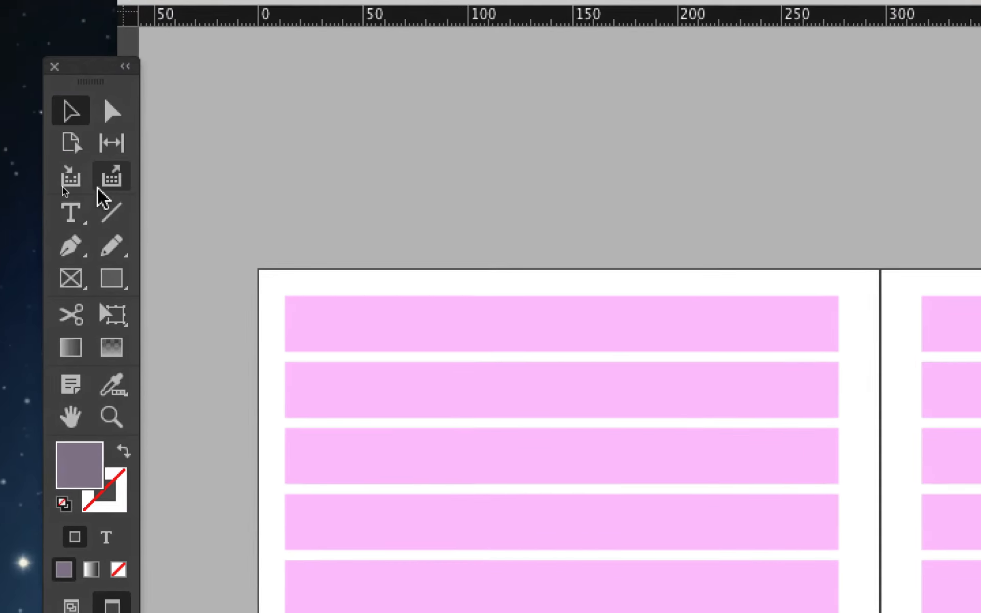
left_click(70, 212)
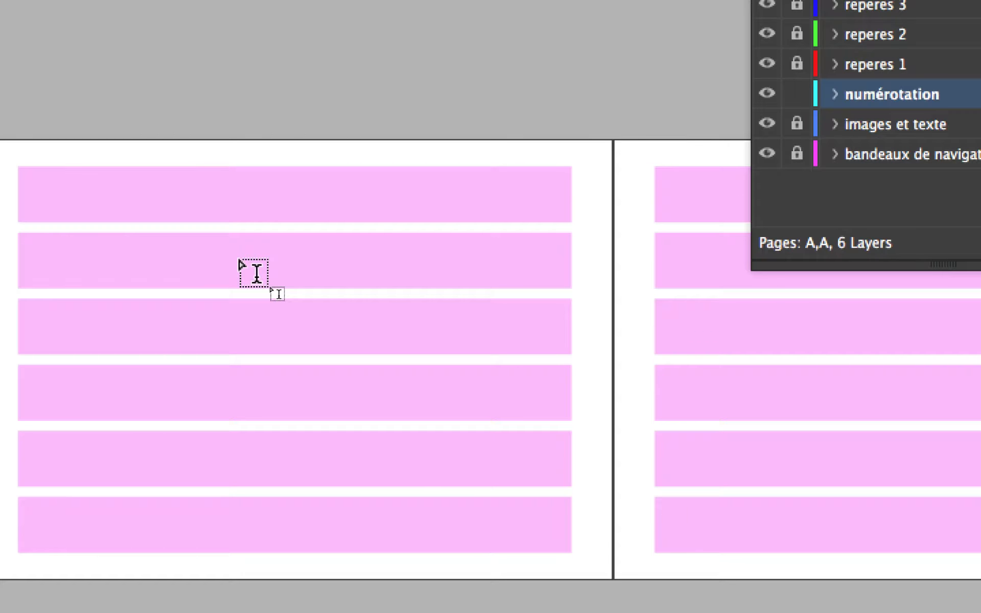
left_click_drag(240, 259, 332, 312)
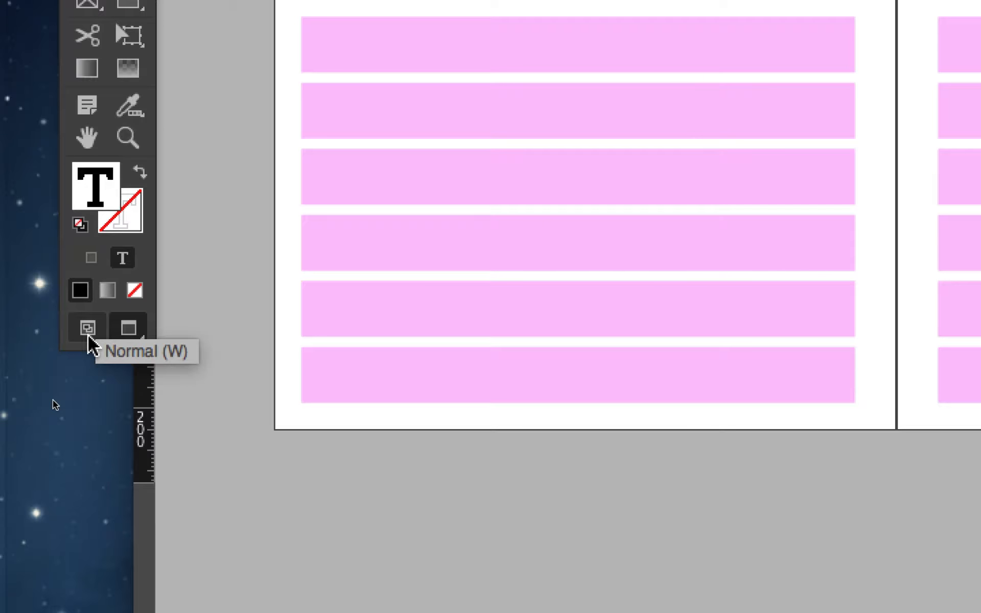
left_click(88, 331)
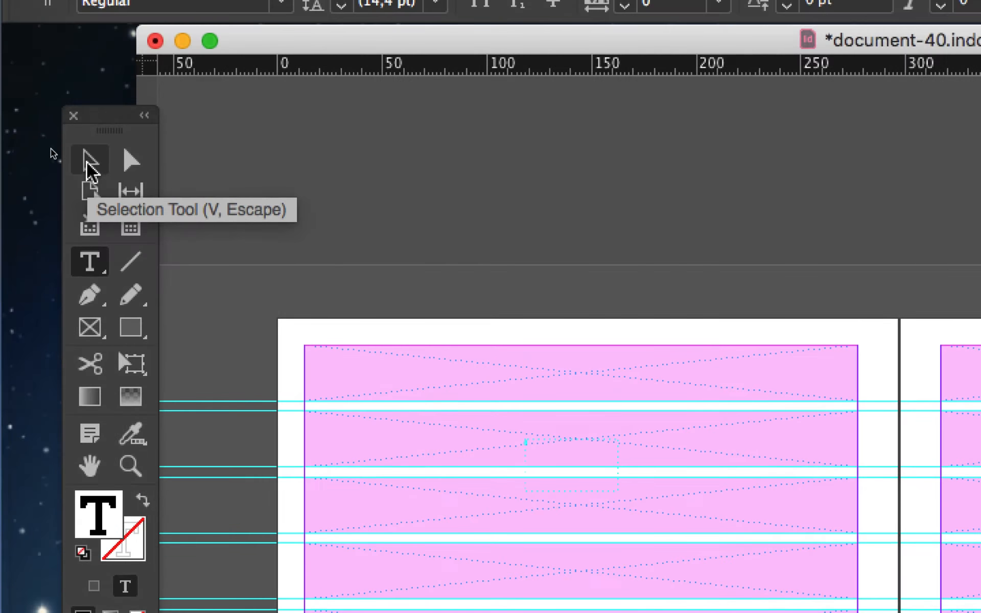
left_click(87, 162)
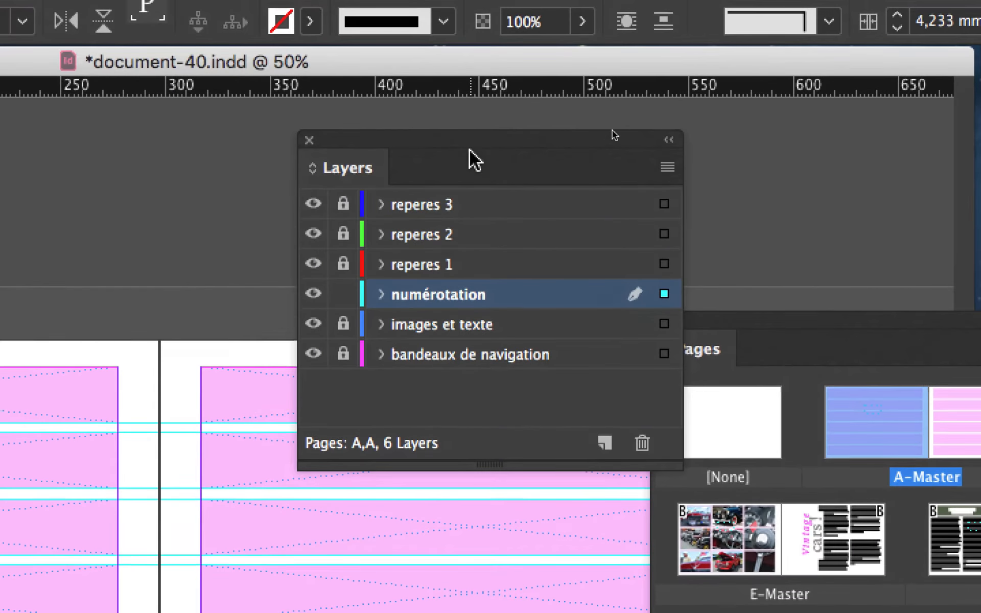
Change the "numérotation" layer's color to Dark Green.
left_click_drag(467, 140, 164, 308)
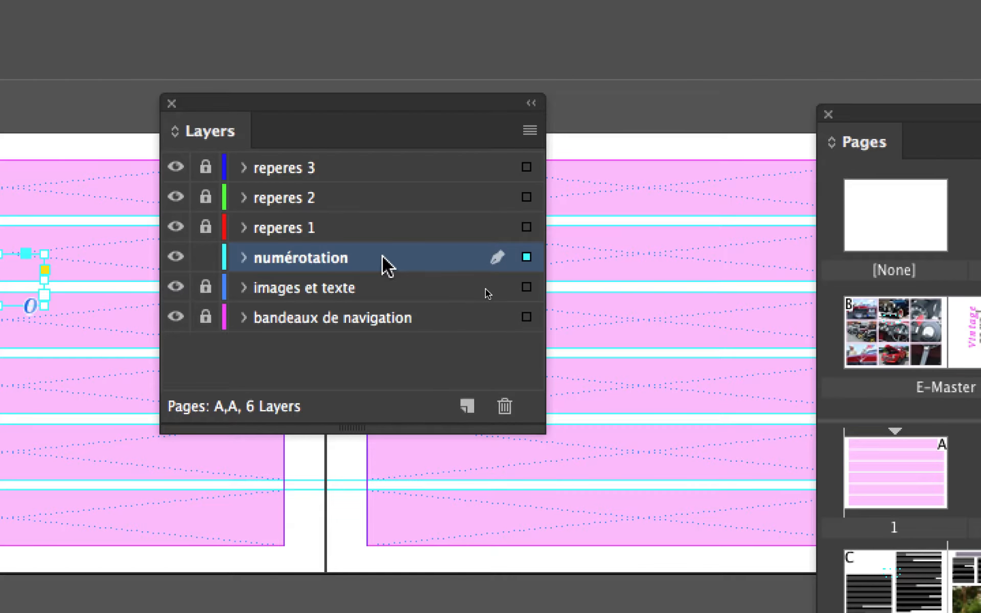
double_click(382, 256)
left_click(307, 249)
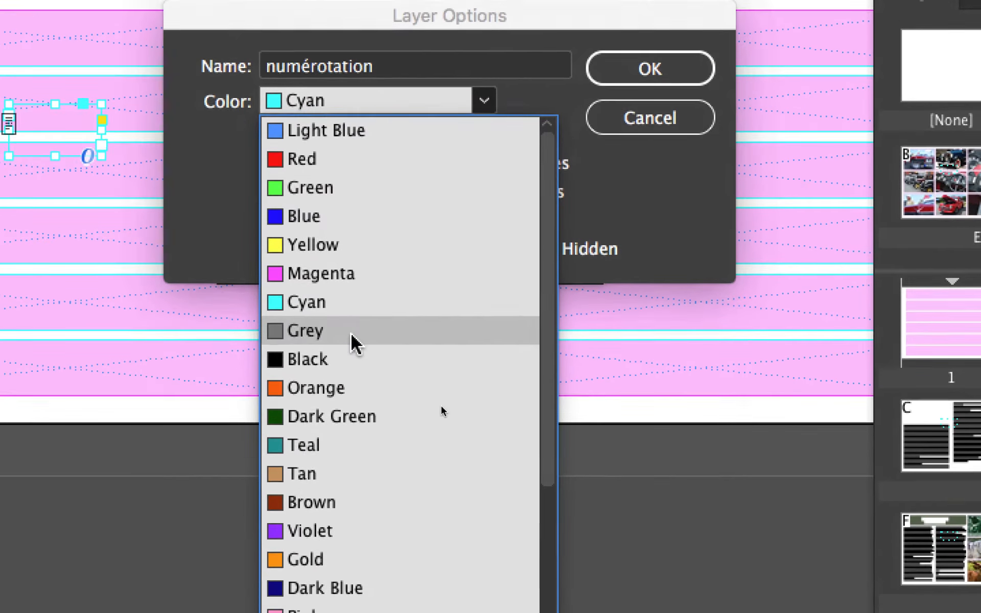
left_click(351, 416)
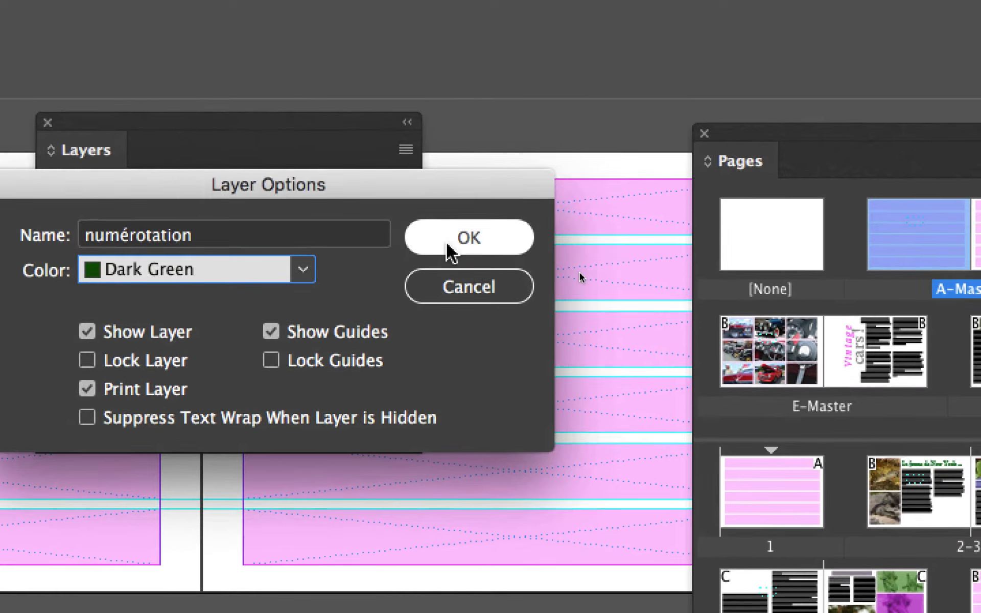
left_click(449, 246)
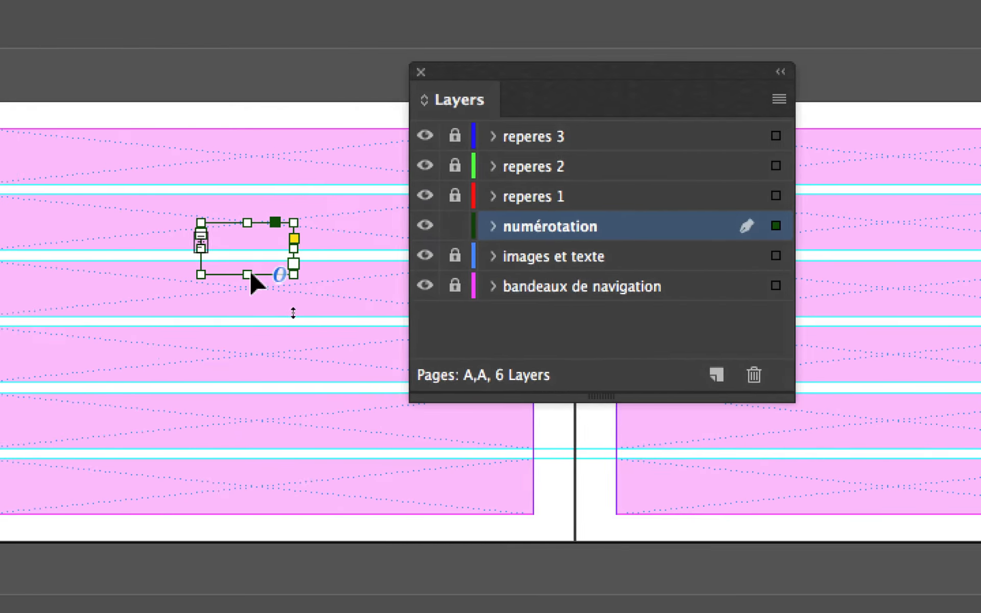
Place the text cursor inside the new empty text frame on the left A-Master page.
key("super+equal")
key("super+equal")
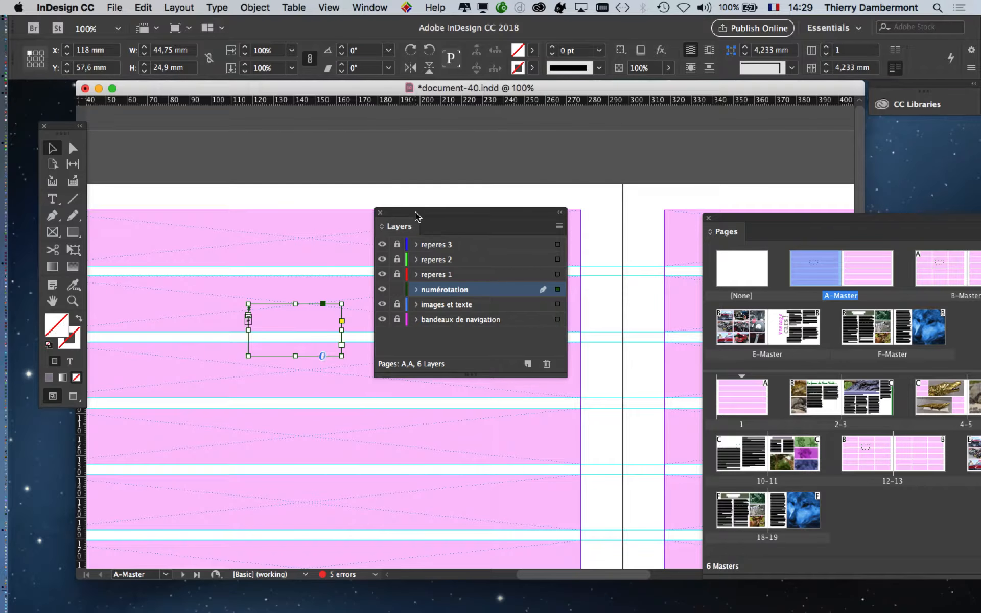
left_click_drag(279, 66, 548, 0)
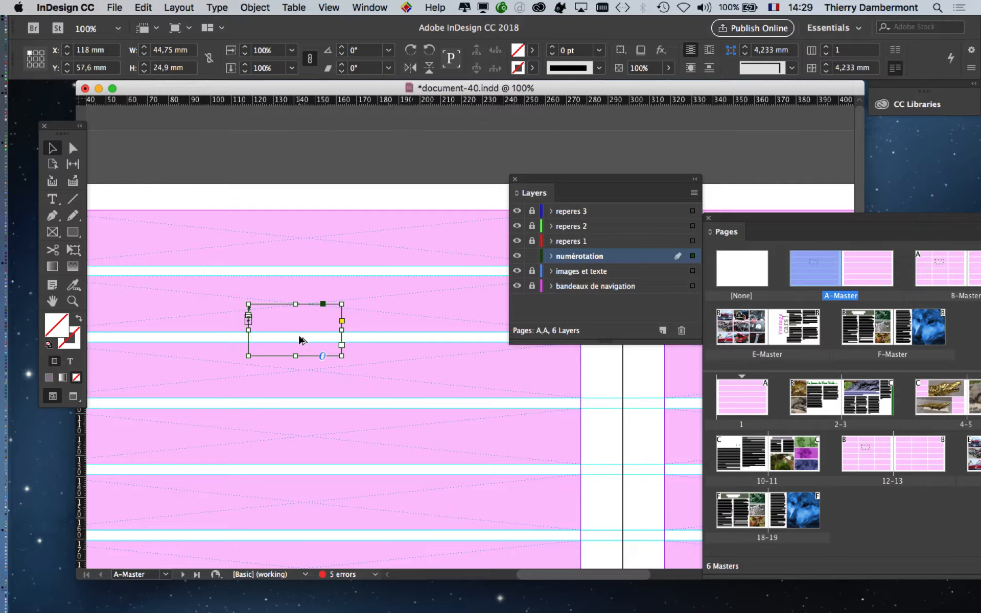
scroll(301, 339, "up", 2)
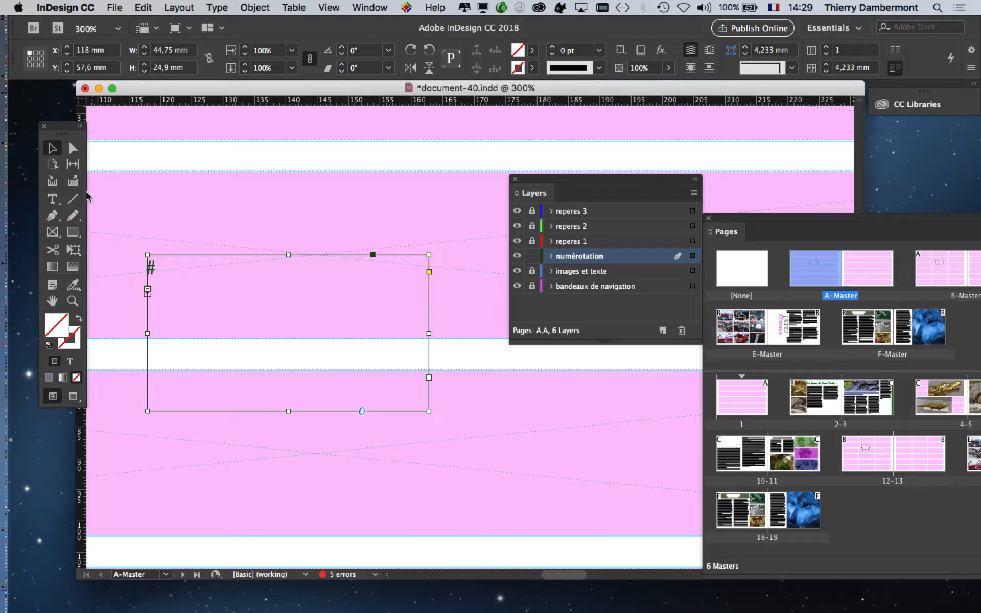
left_click(55, 201)
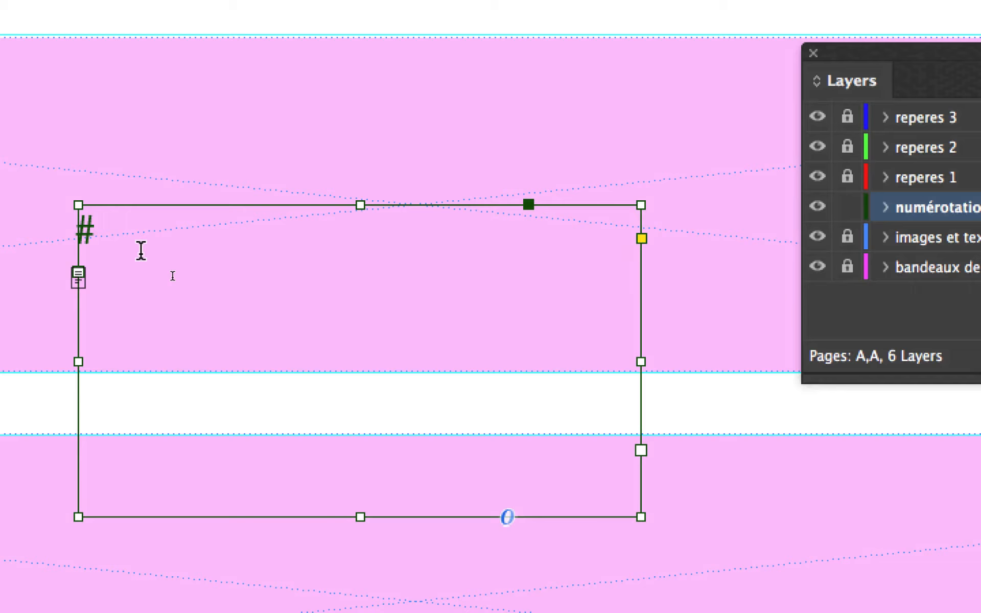
left_click(161, 271)
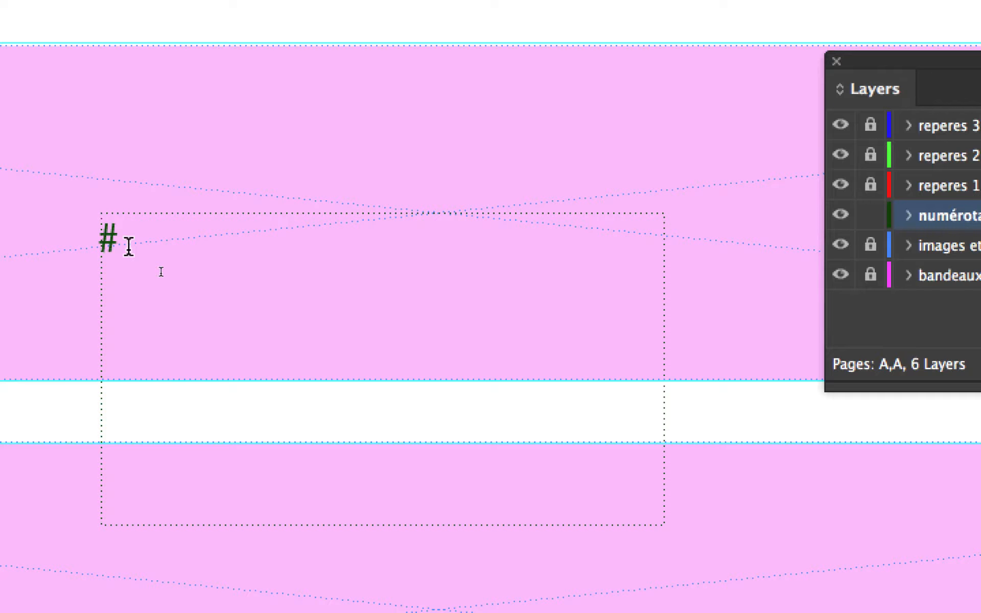
right_click(129, 247)
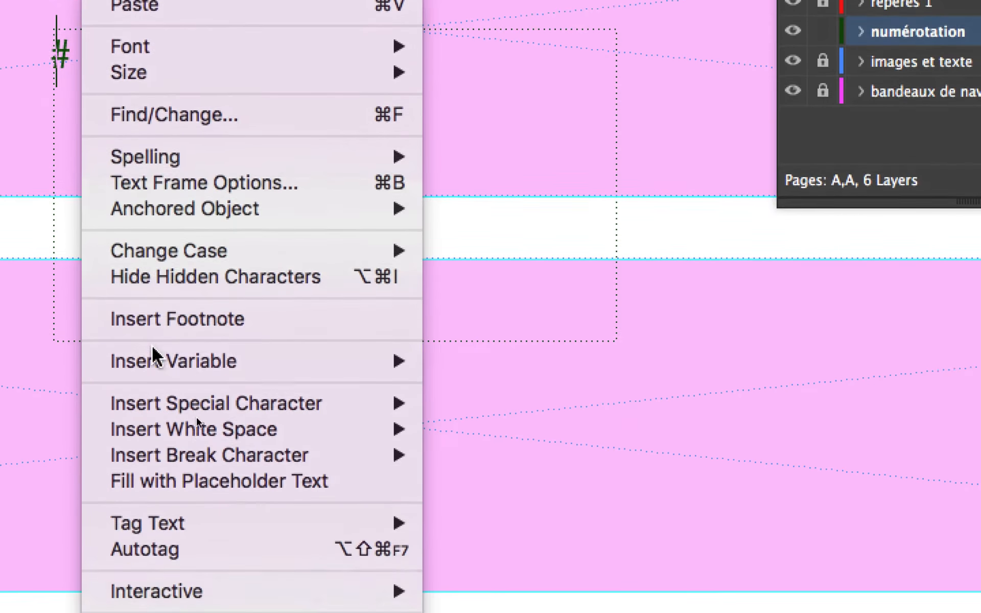
mouse_move(156, 405)
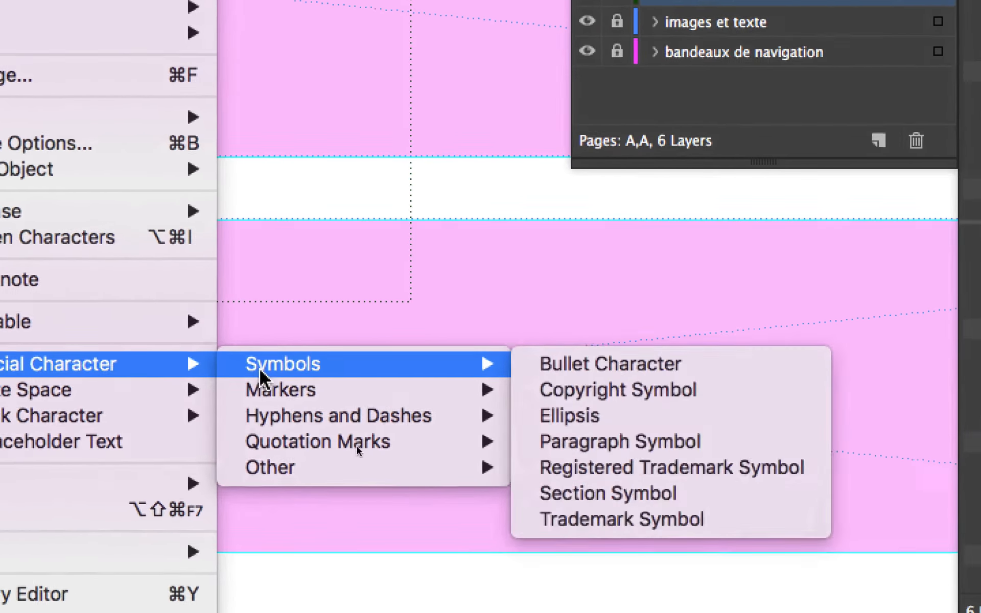
mouse_move(487, 394)
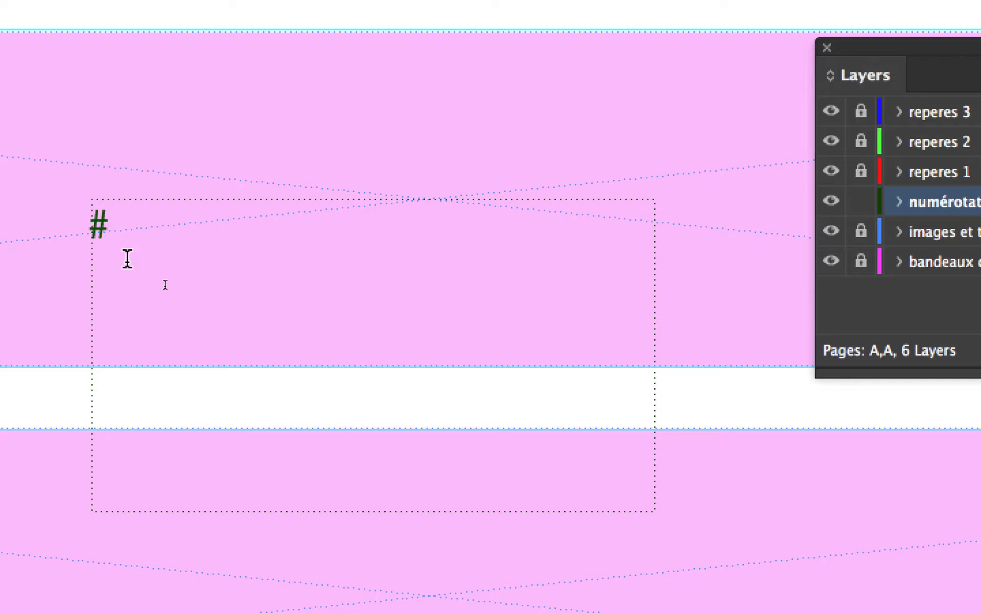
key("Escape")
double_click(125, 258)
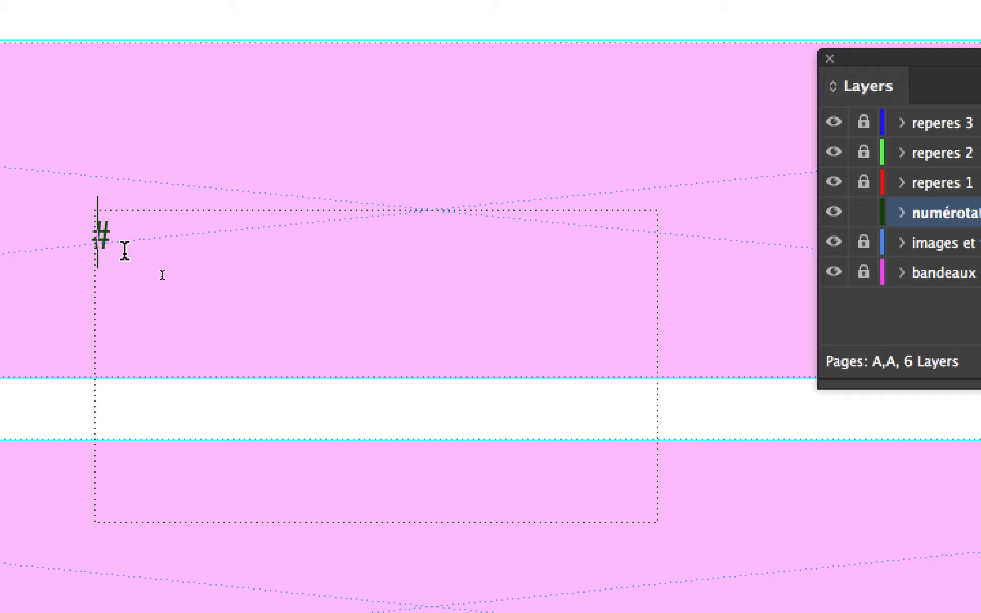
right_click(124, 251)
left_click(102, 235)
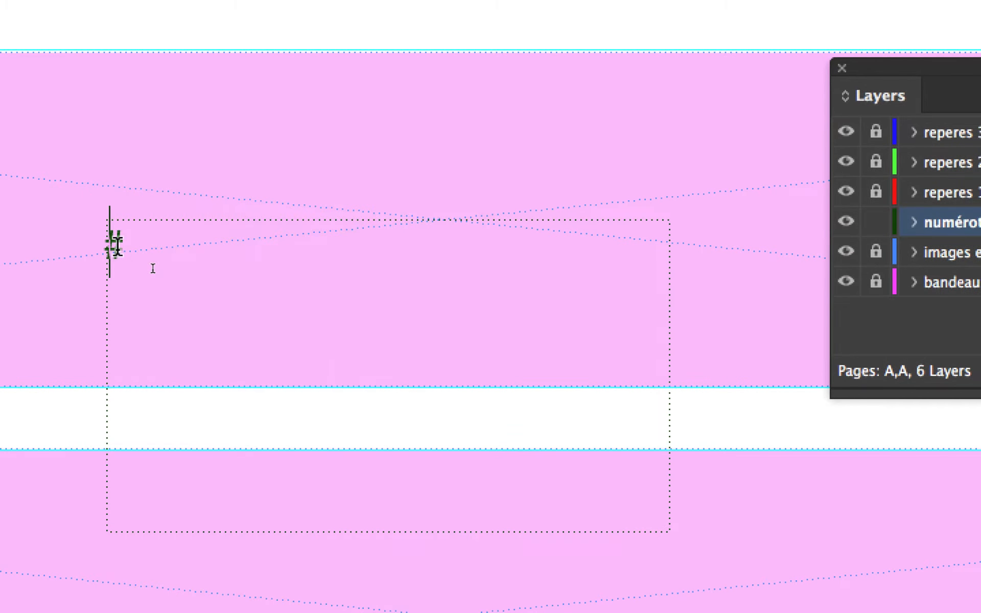
right_click(153, 268)
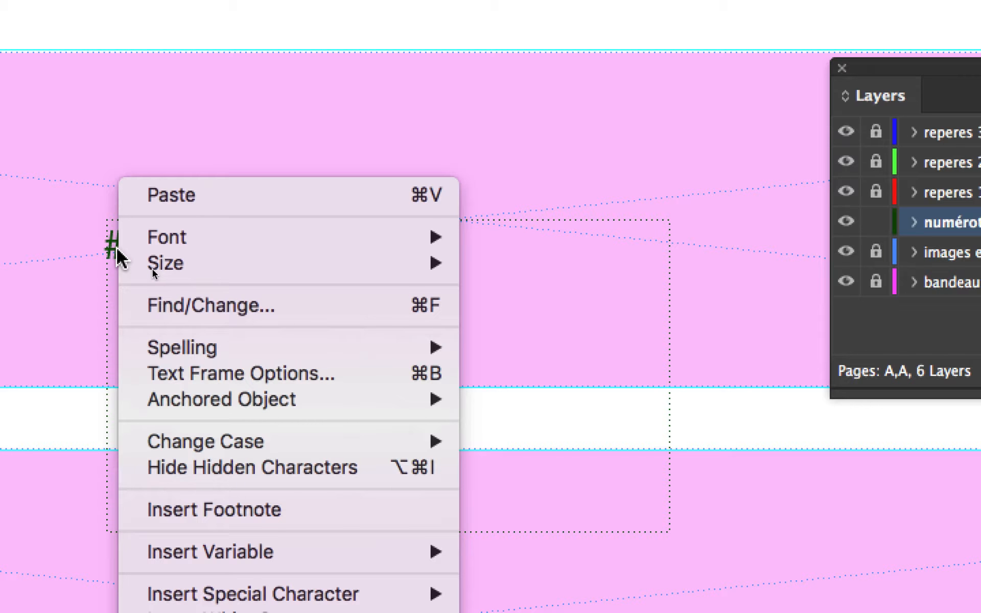
left_click(119, 245)
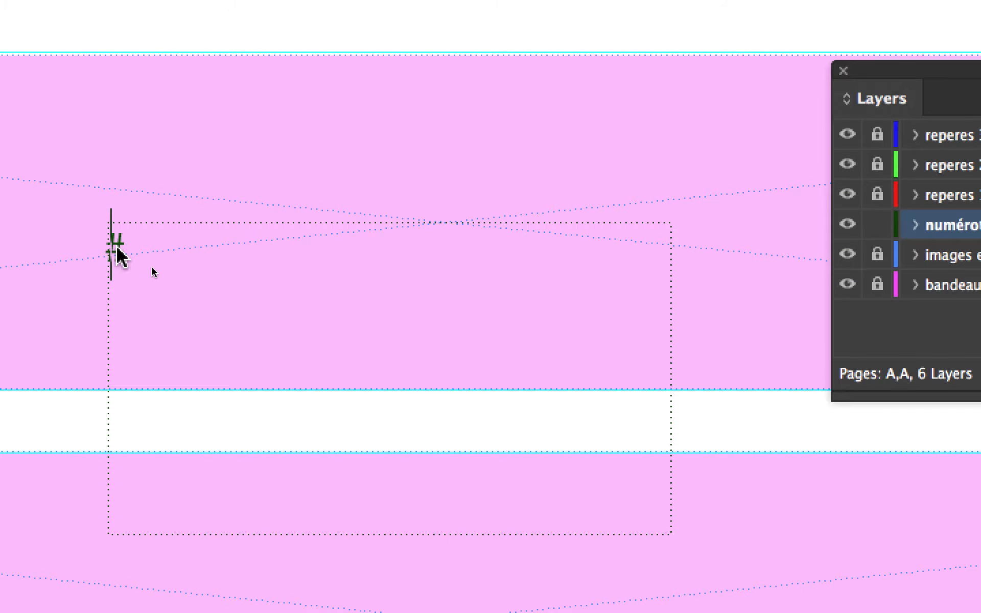
right_click(117, 247)
left_click(117, 247)
Insert the Current Page Number marker at the start of the new text frame.
right_click(117, 247)
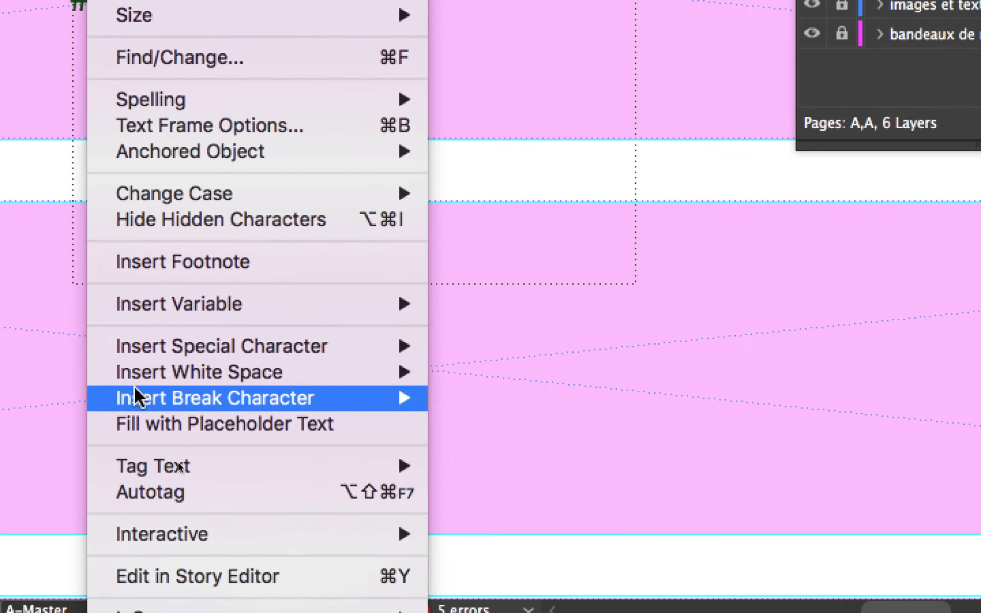
mouse_move(134, 453)
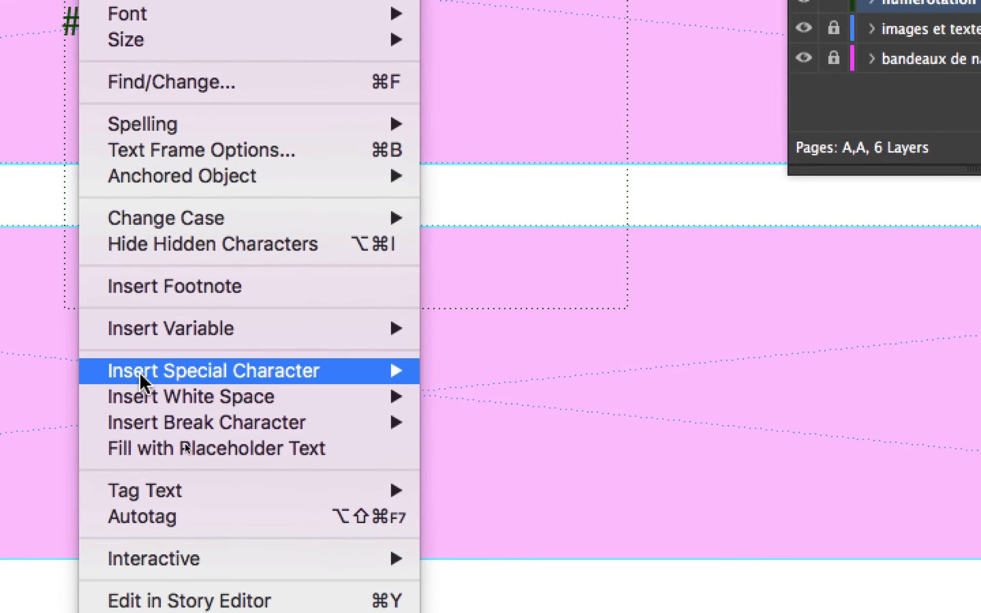
mouse_move(193, 347)
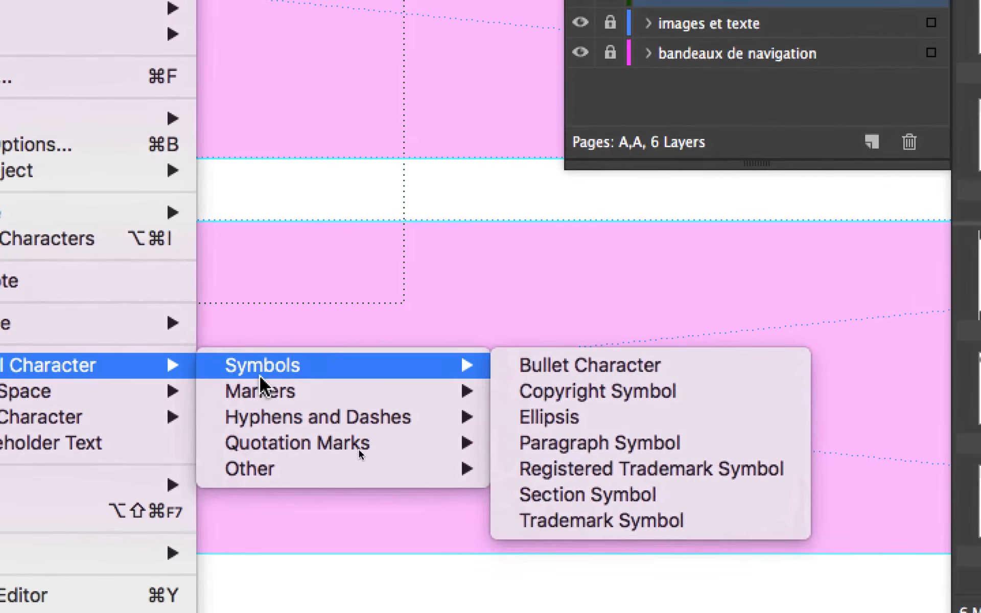
mouse_move(448, 407)
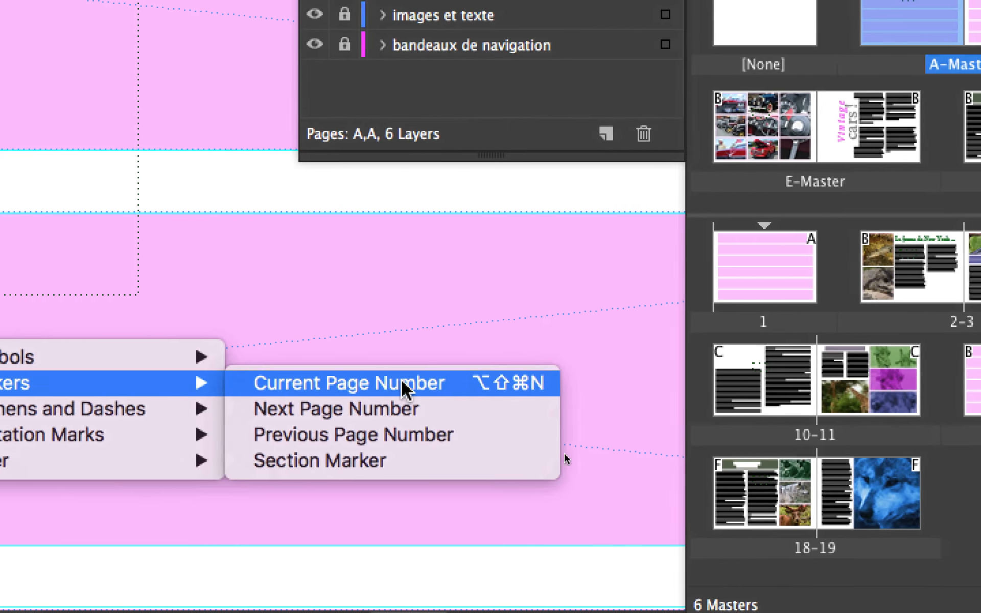
left_click(428, 388)
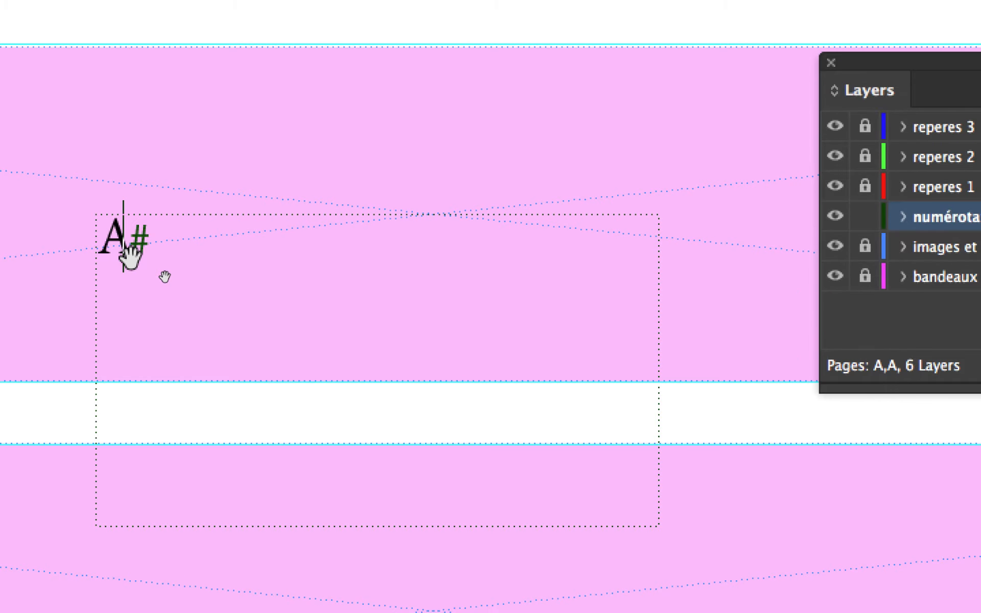
Examine the inserted page number marker up close, selecting it to check that it is a single character.
scroll(131, 254, "up", 1)
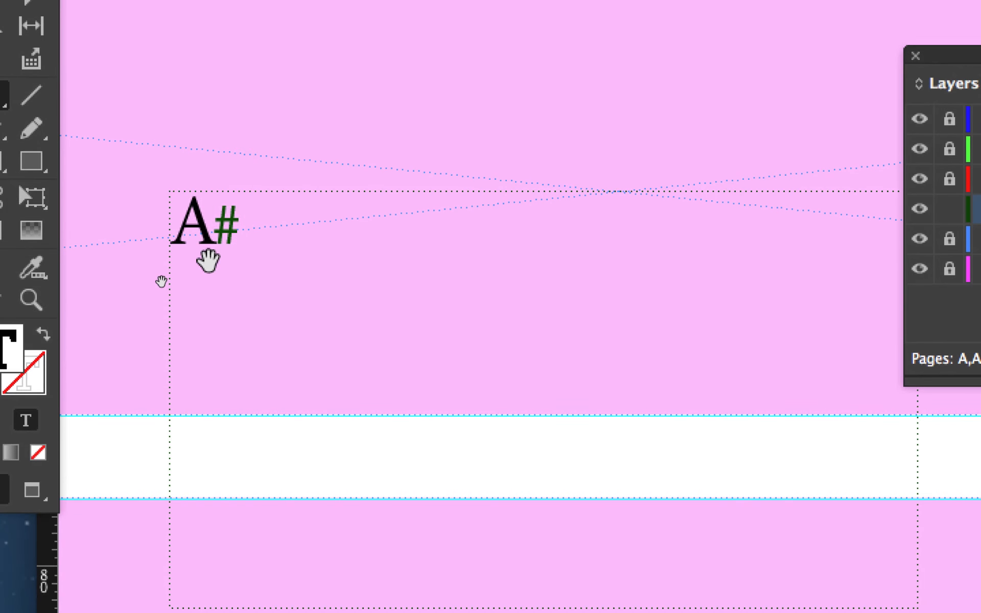
scroll(250, 242, "up", 2)
left_click_drag(211, 228, 120, 228)
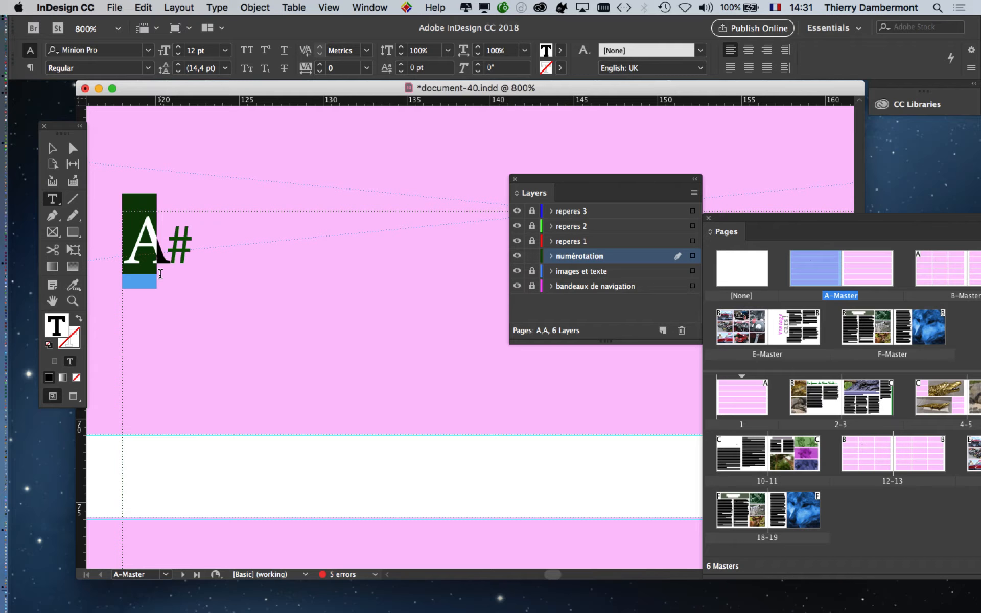
left_click(177, 146)
scroll(148, 268, "up", 2)
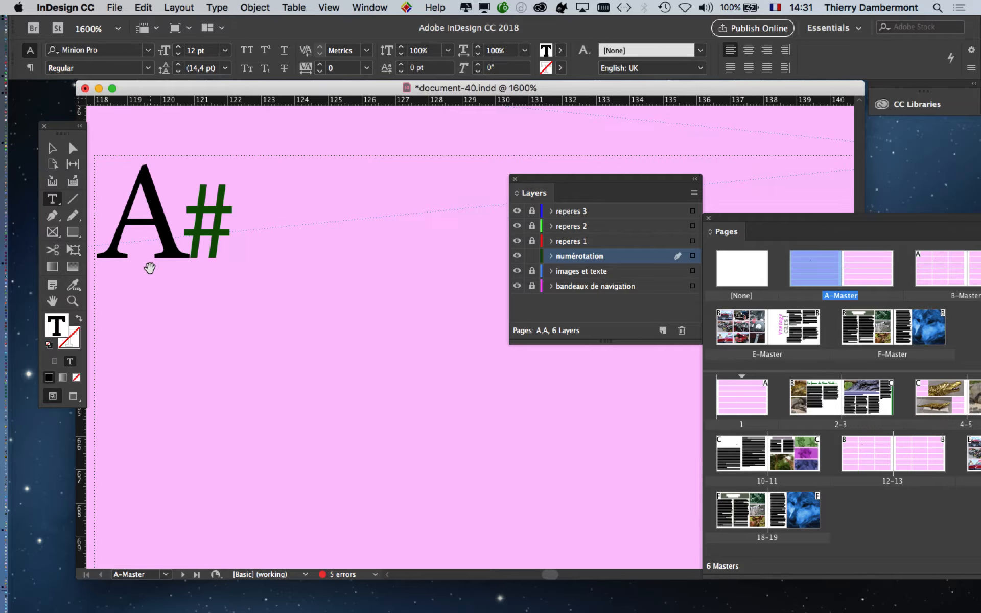
left_click_drag(199, 284, 335, 372)
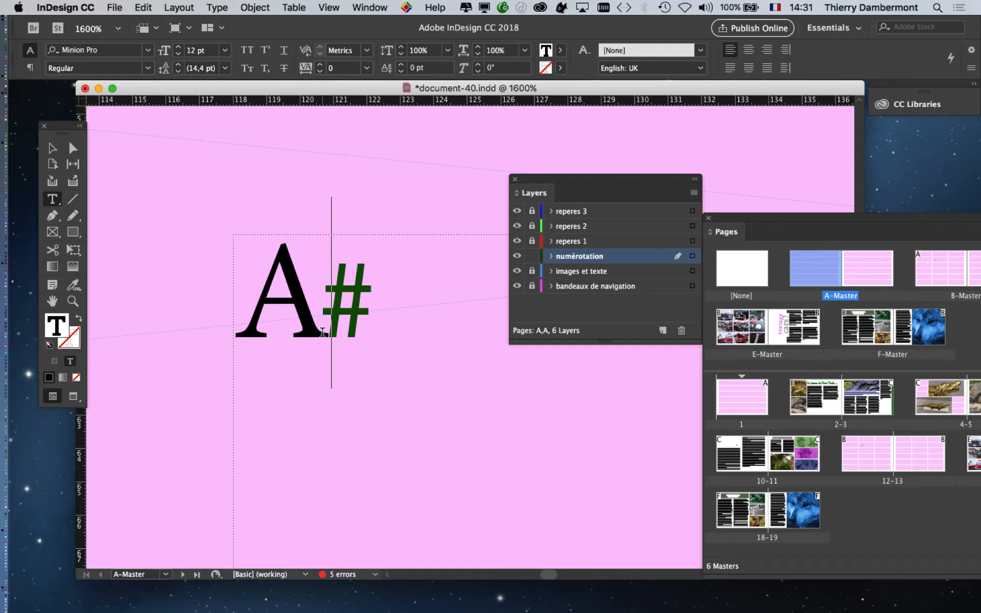
left_click_drag(322, 332, 260, 314)
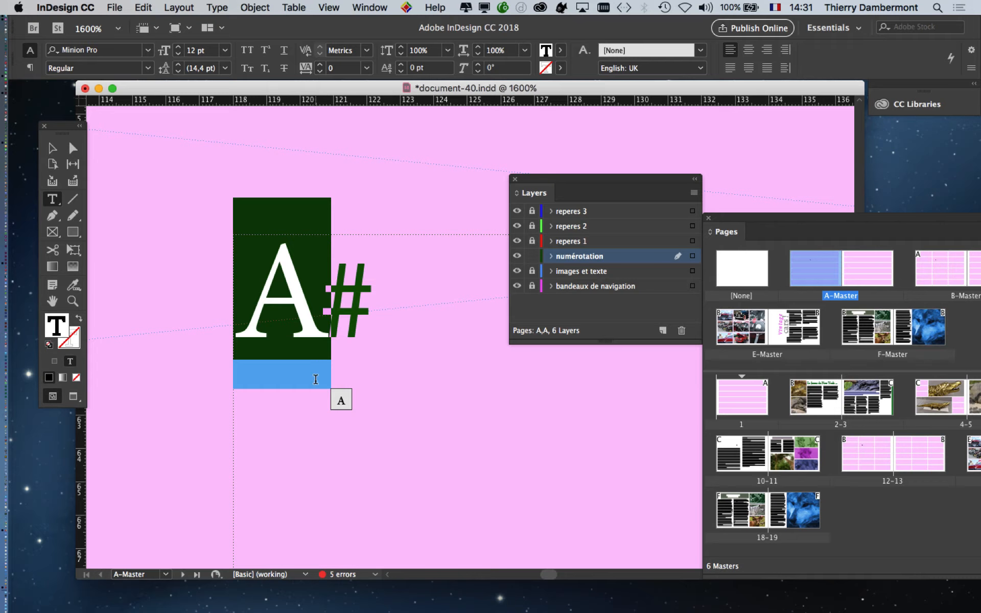
left_click(322, 341)
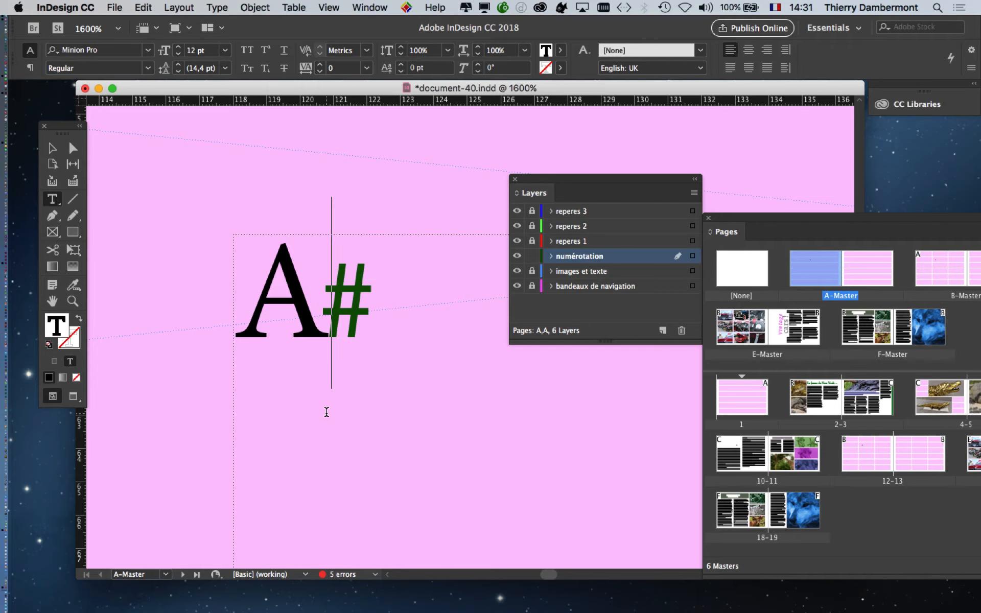
Examine the end-of-story symbol beside the page number marker and return to a wider view of the frame.
left_click_drag(324, 391, 340, 374)
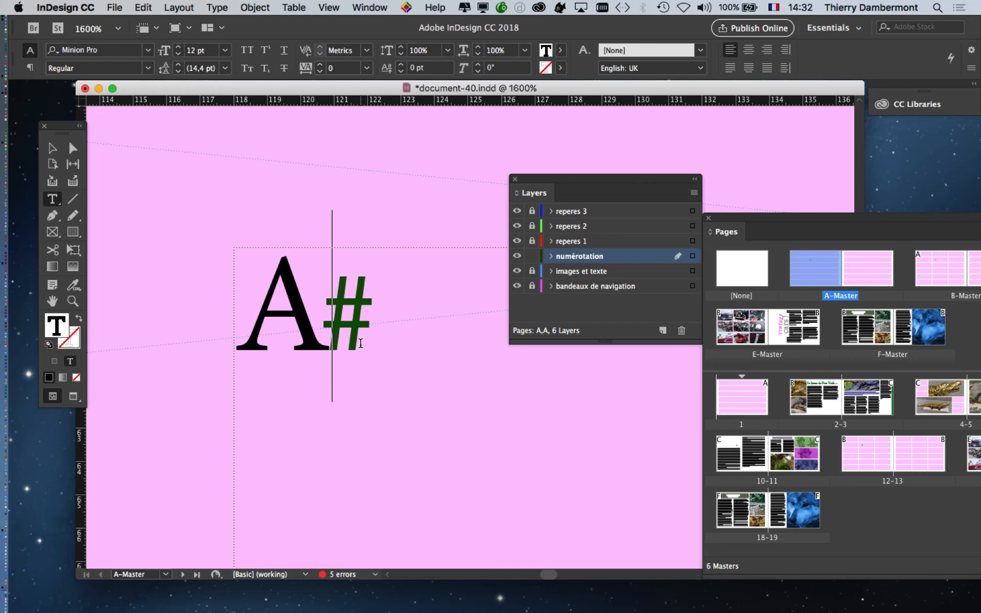
mouse_move(362, 340)
left_mouse_down()
mouse_move(469, 431)
mouse_move(671, 438)
mouse_move(411, 411)
mouse_move(416, 176)
mouse_move(817, 177)
mouse_move(336, 407)
mouse_move(351, 333)
left_mouse_up()
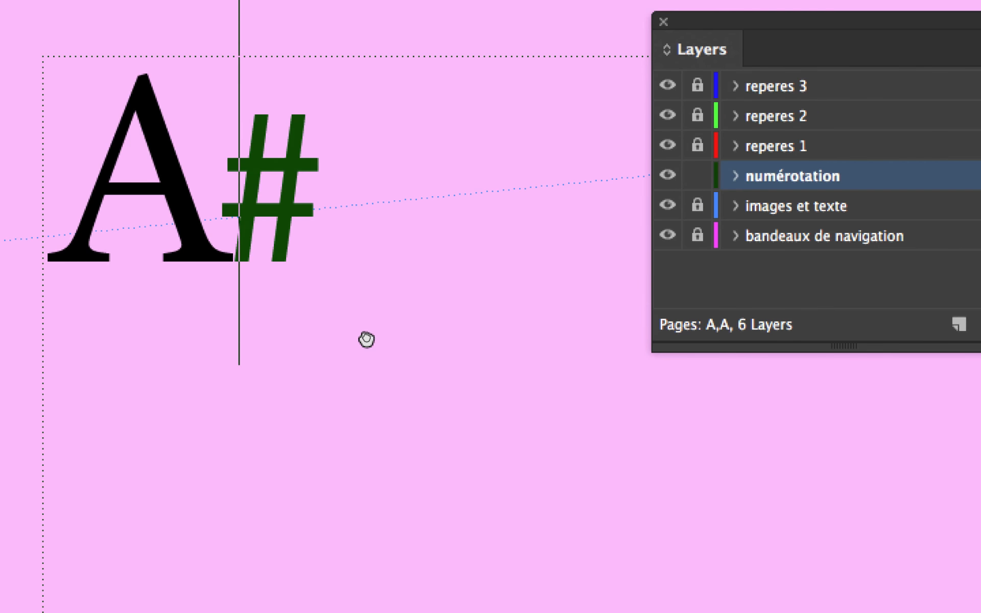
left_click_drag(365, 337, 380, 362)
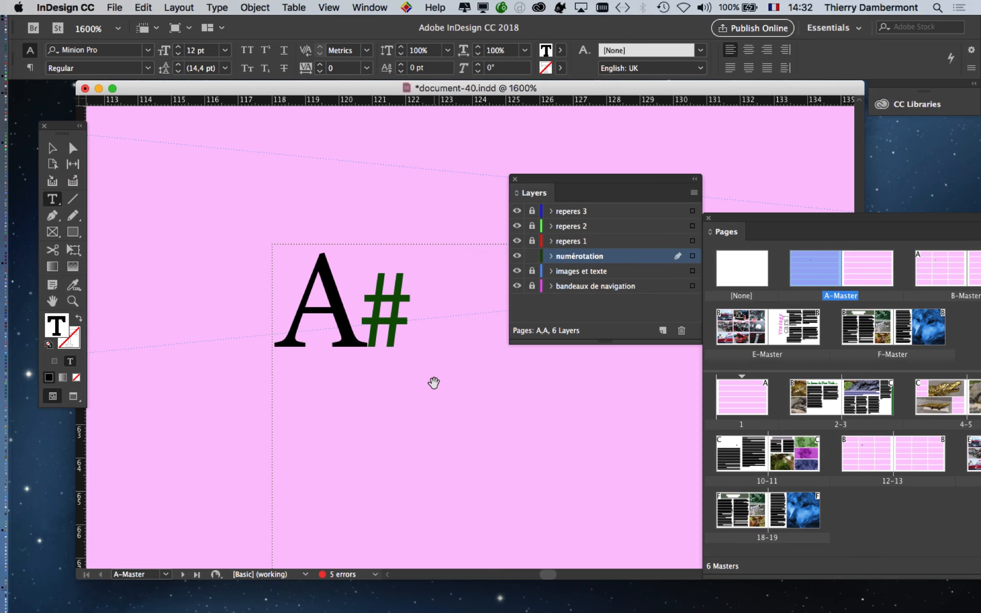
scroll(453, 383, "down", 1)
left_click_drag(499, 425, 368, 329)
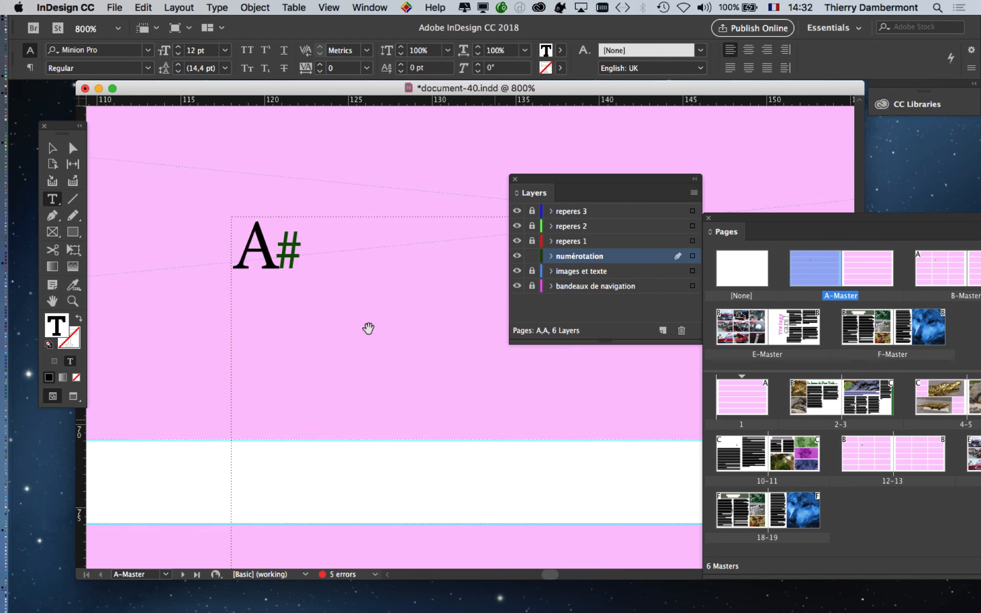
scroll(361, 377, "down", 1)
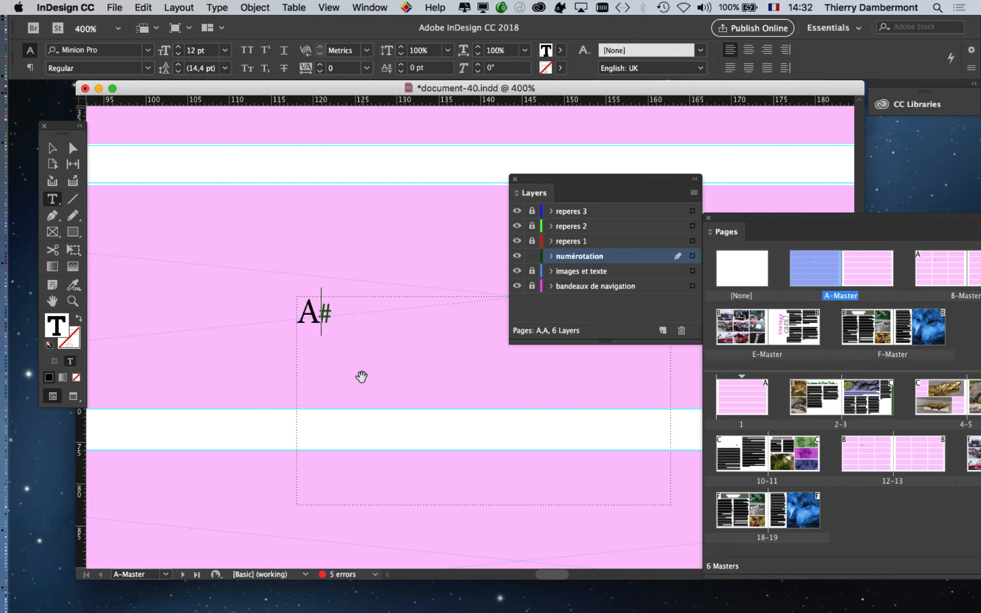